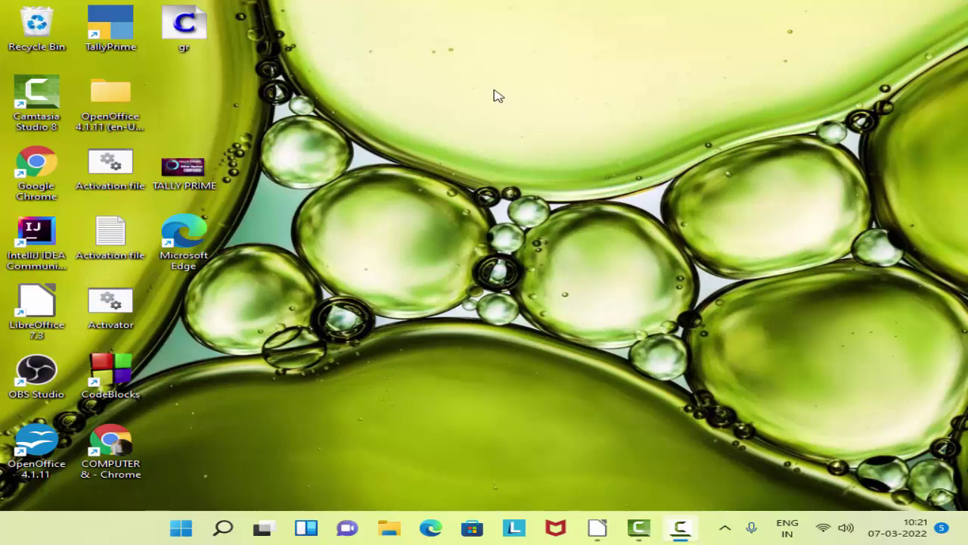
- Refresh the desktop twice, then launch Apache OpenOffice 4.1.11 from its desktop shortcut
right_click(416, 78)
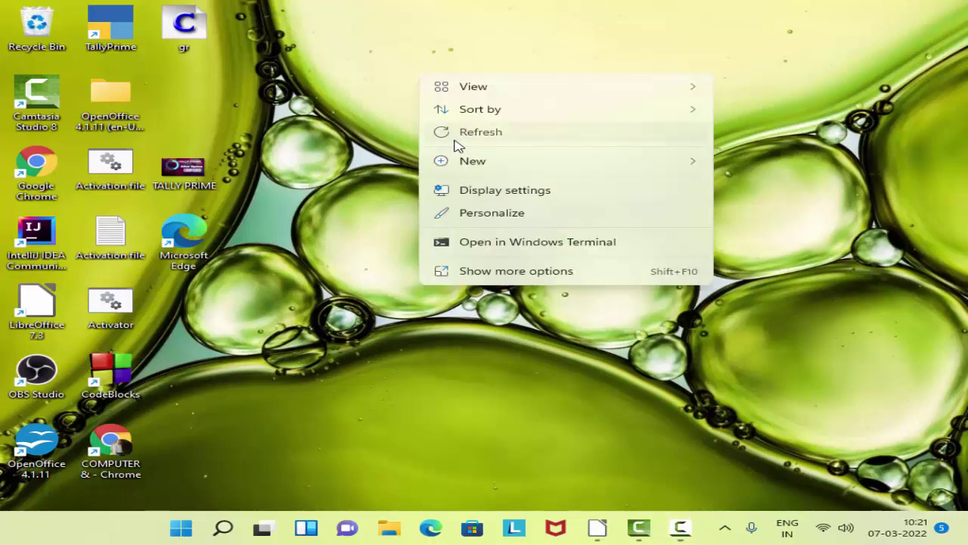
left_click(451, 137)
right_click(444, 117)
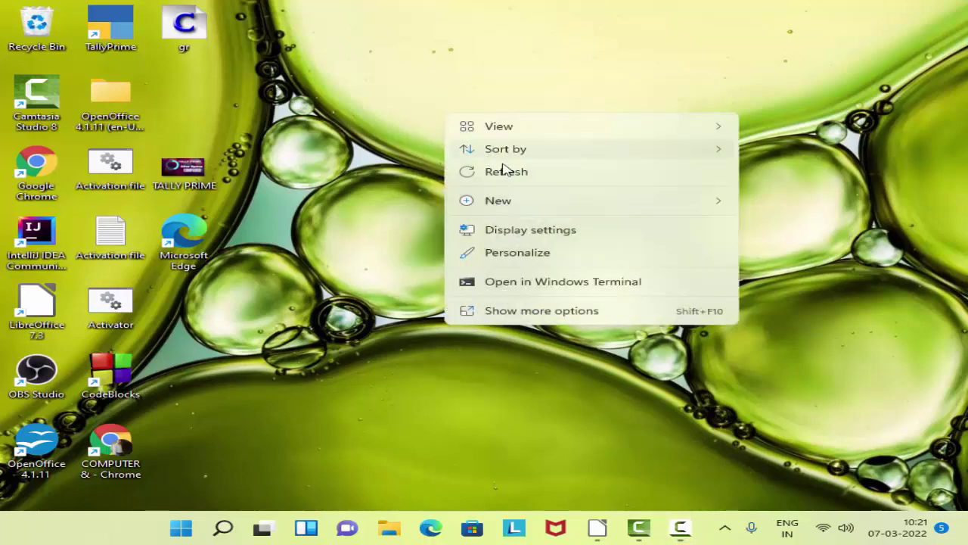
left_click(503, 170)
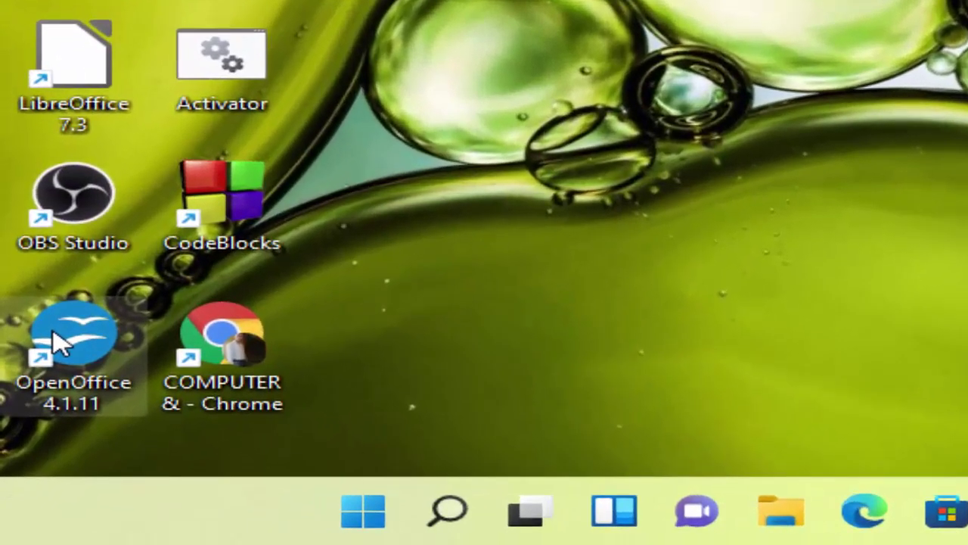
double_click(59, 342)
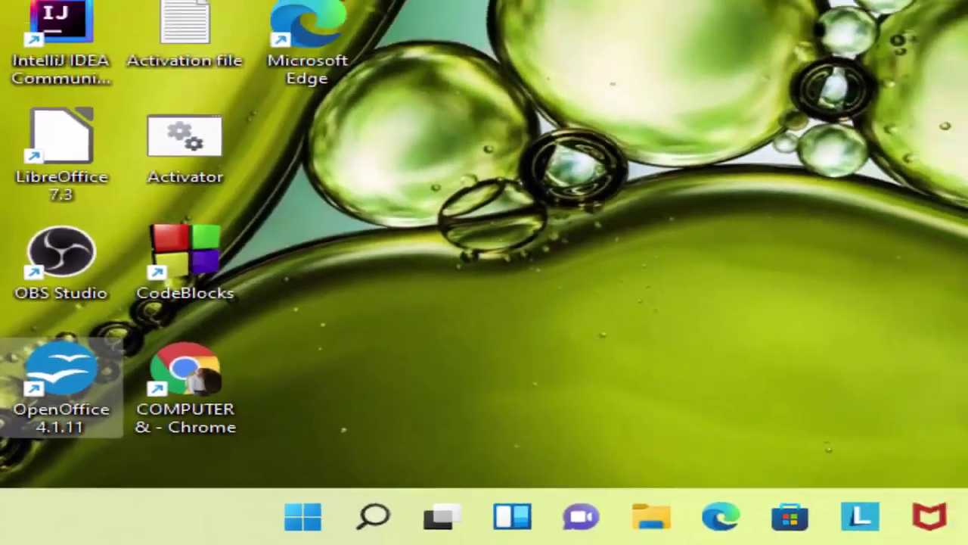
- Refresh the desktop repeatedly while OpenOffice loads
right_click(412, 100)
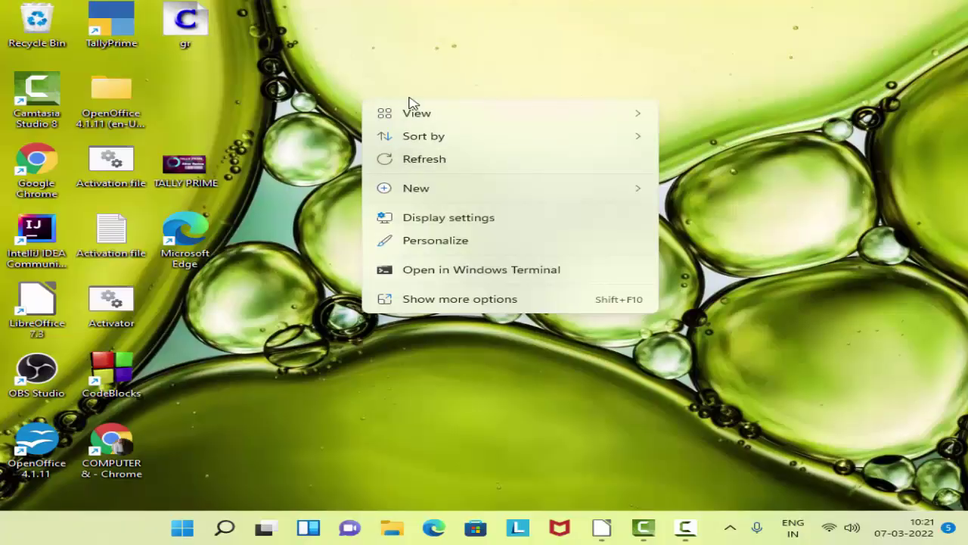
left_click(413, 104)
left_click(438, 152)
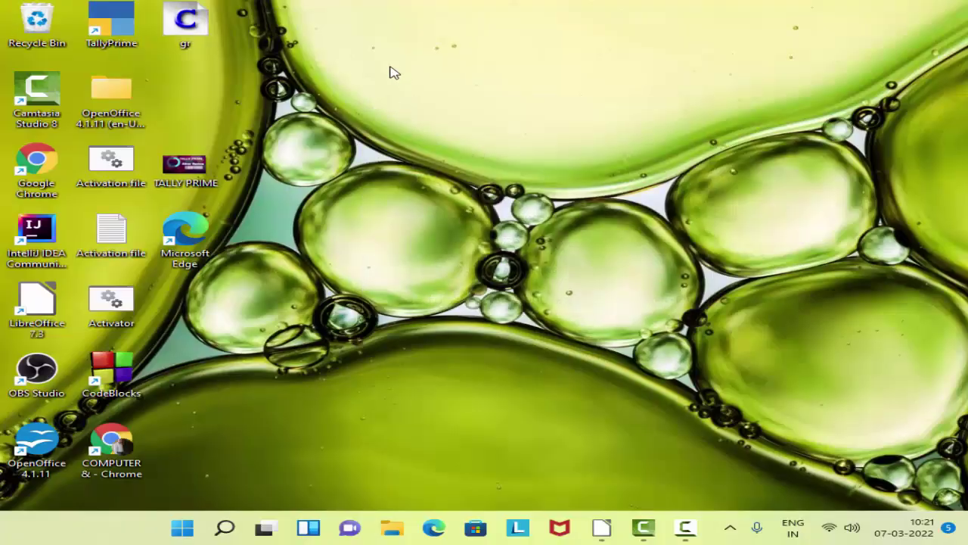
right_click(391, 71)
left_click(442, 129)
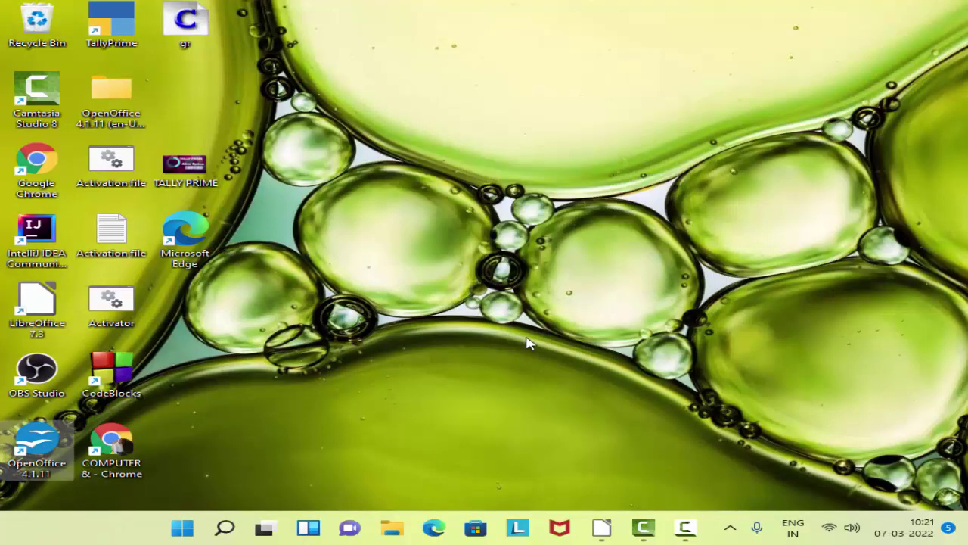
right_click(549, 128)
left_click(578, 186)
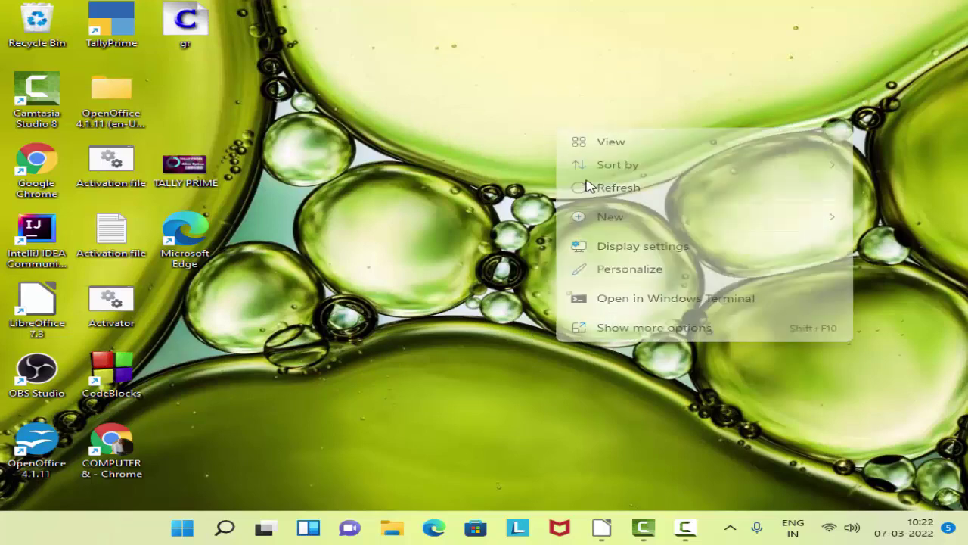
right_click(484, 81)
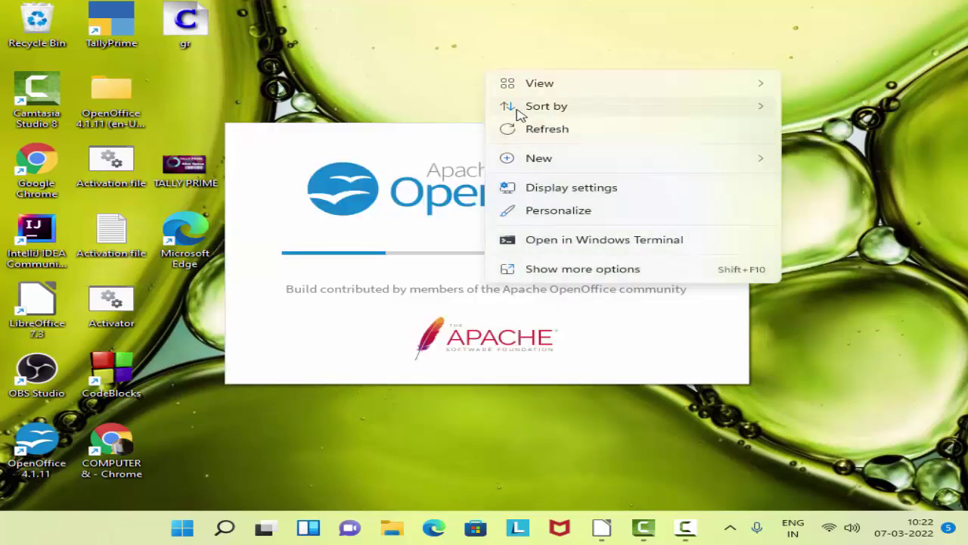
- Create a new blank Calc spreadsheet, Untitled 1, from the OpenOffice Start Center
left_click(532, 130)
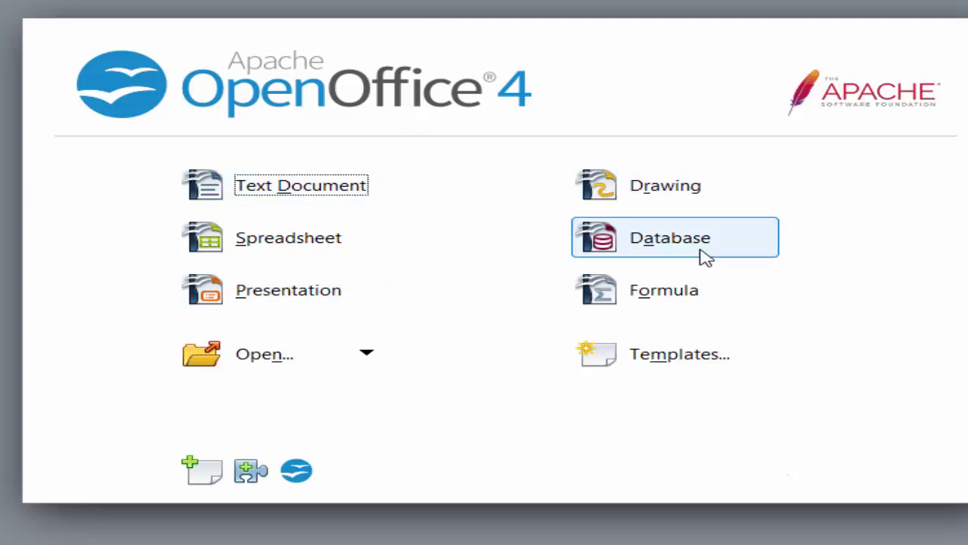
left_click(690, 251)
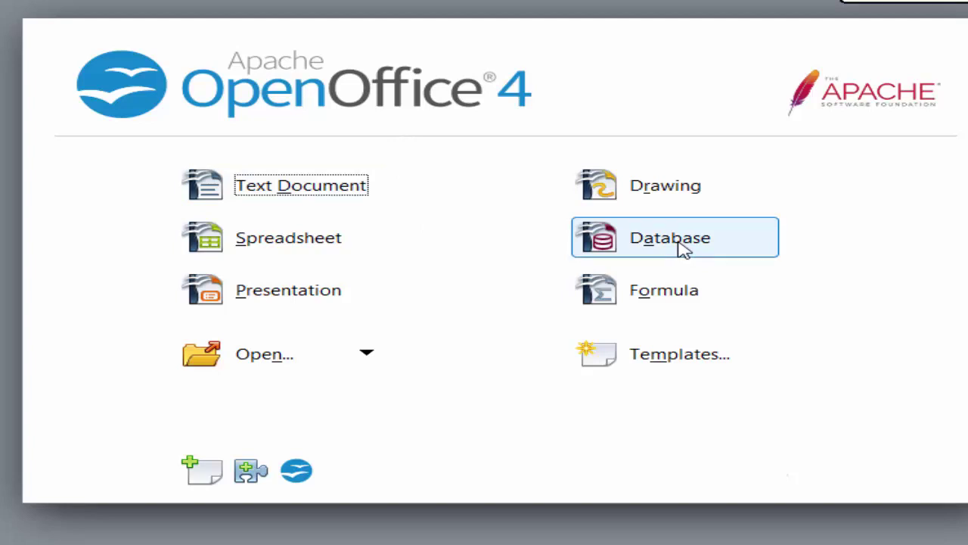
left_click(322, 250)
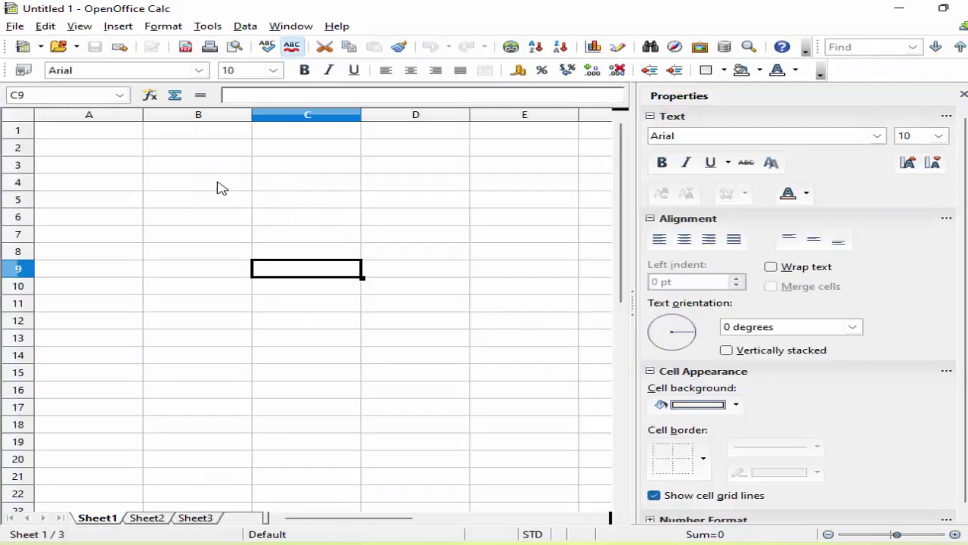
- Enter the 'Name of Student' heading in cell B3, then move to C4
left_click(193, 172)
left_click(215, 205)
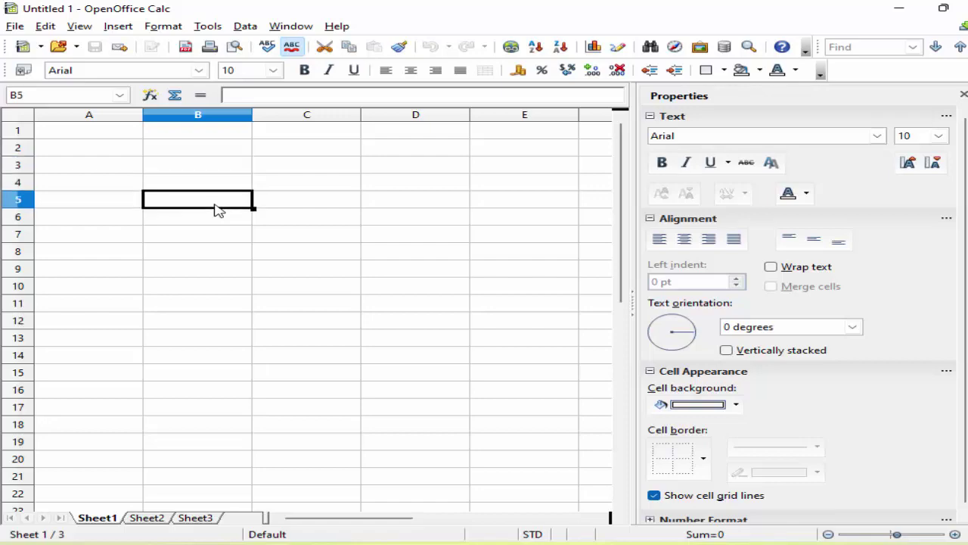
left_click(190, 173)
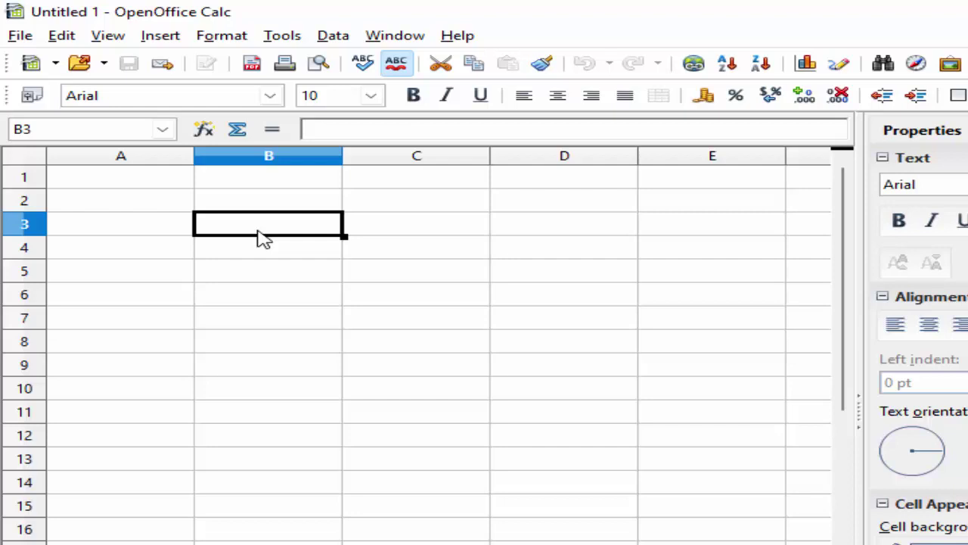
type("N")
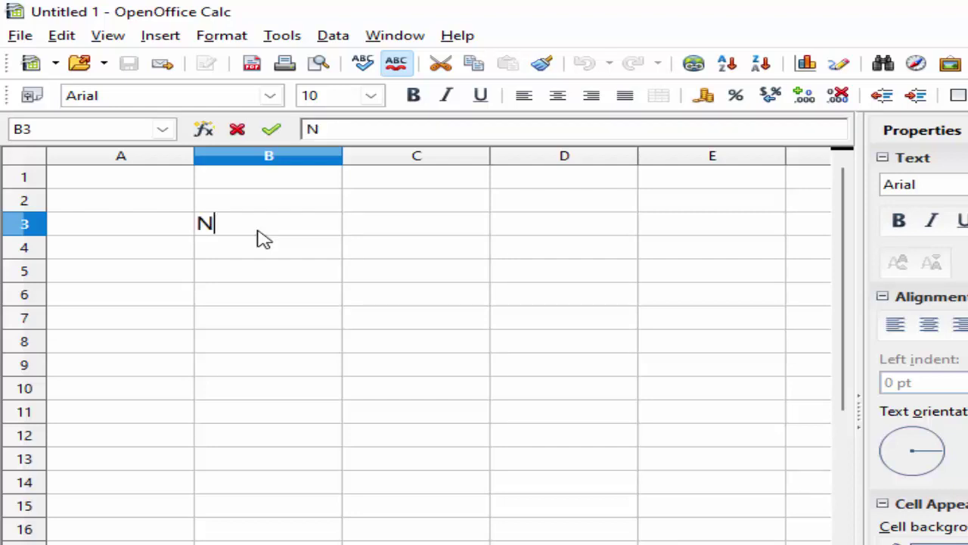
type("ame")
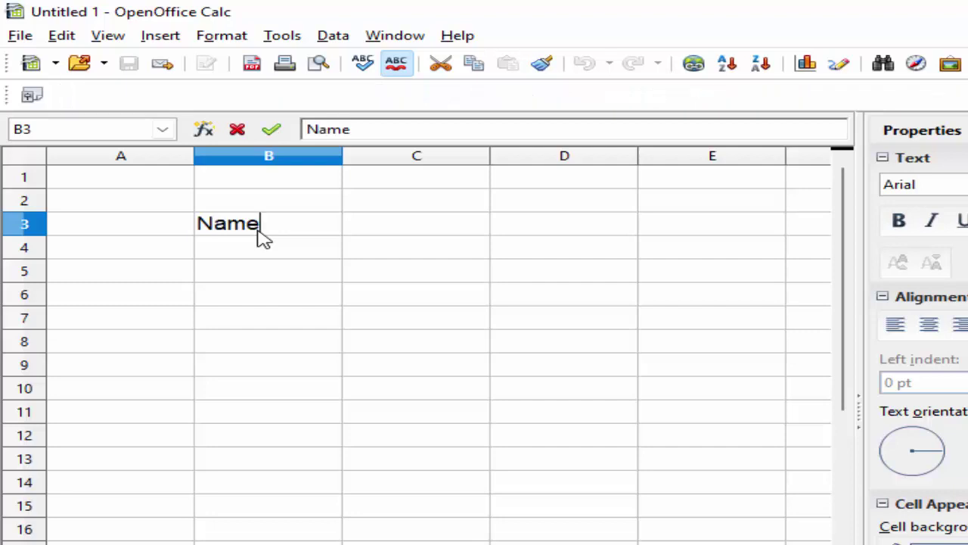
type(" of ")
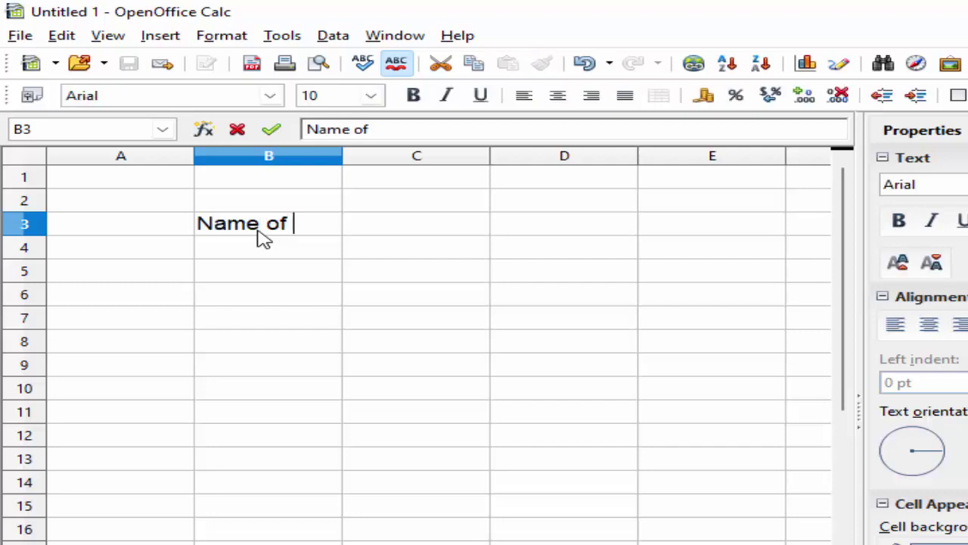
type("Stude")
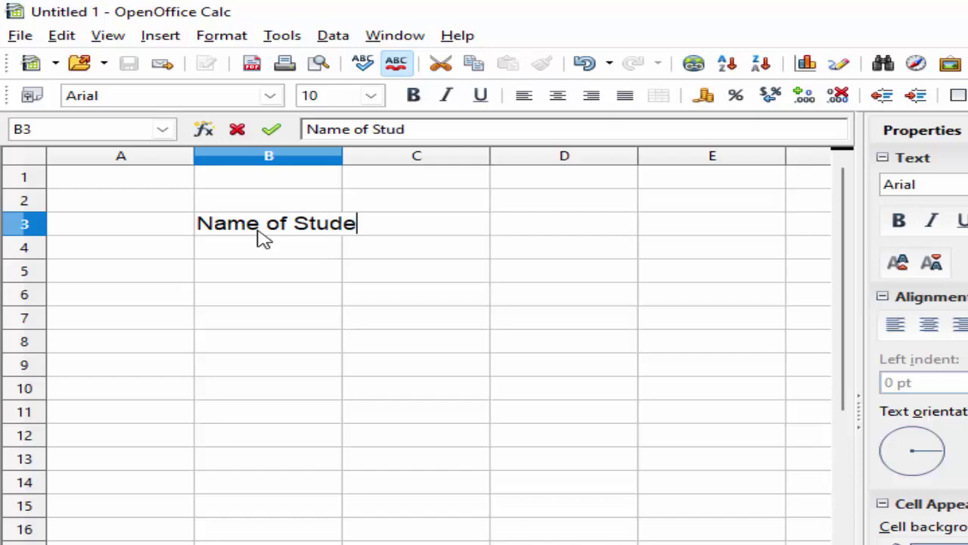
type("n")
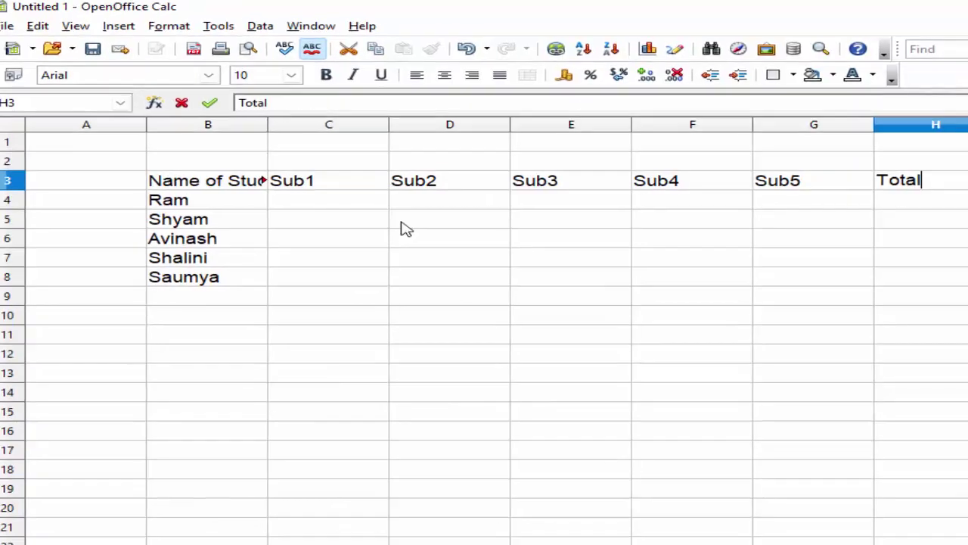
left_click(313, 203)
- Enter =RANDBETWEEN(5;89) in C4 as Ram's Sub1 mark
type("=ra")
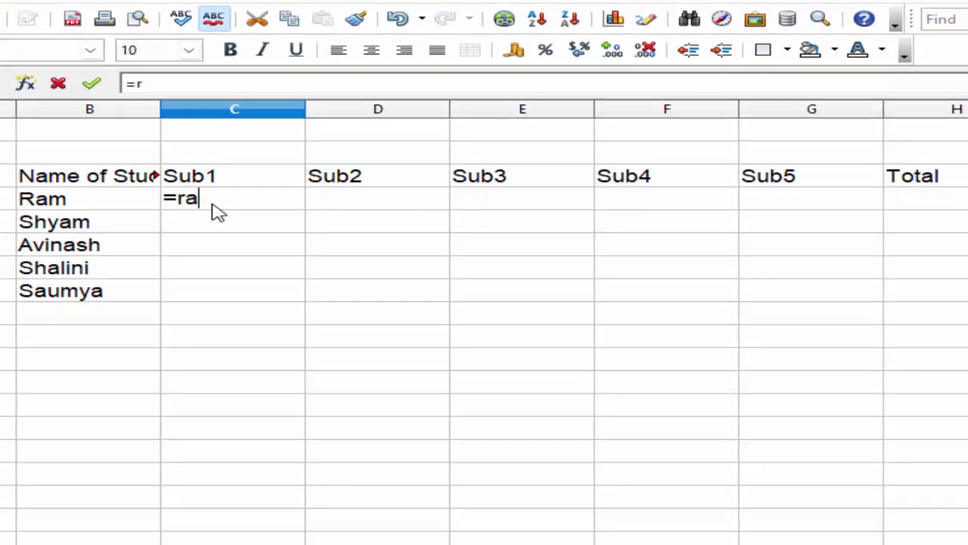
type("nd")
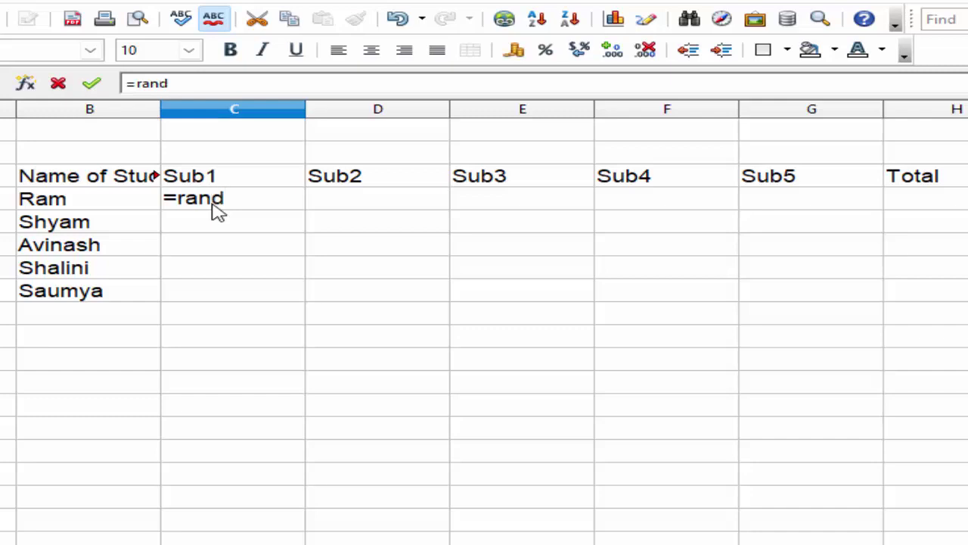
type("betwe")
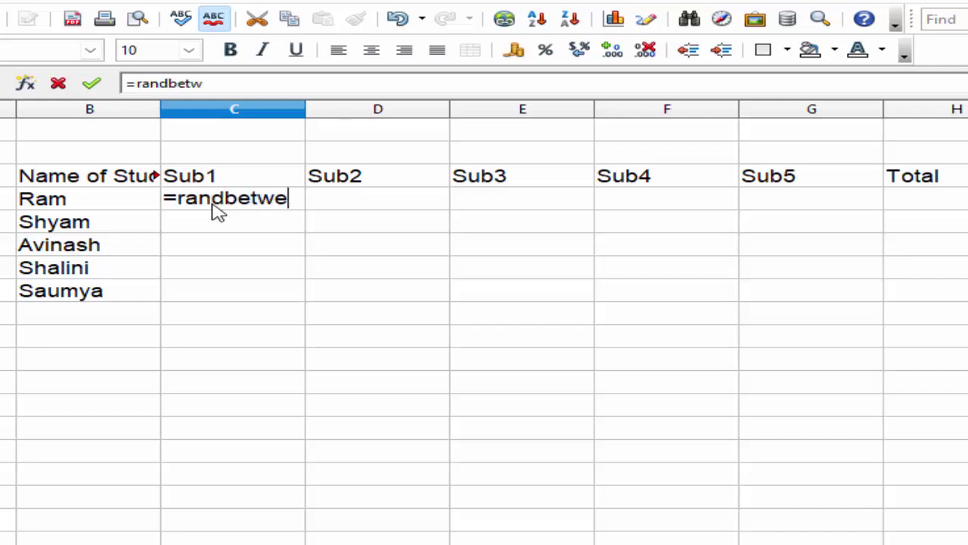
type("en(")
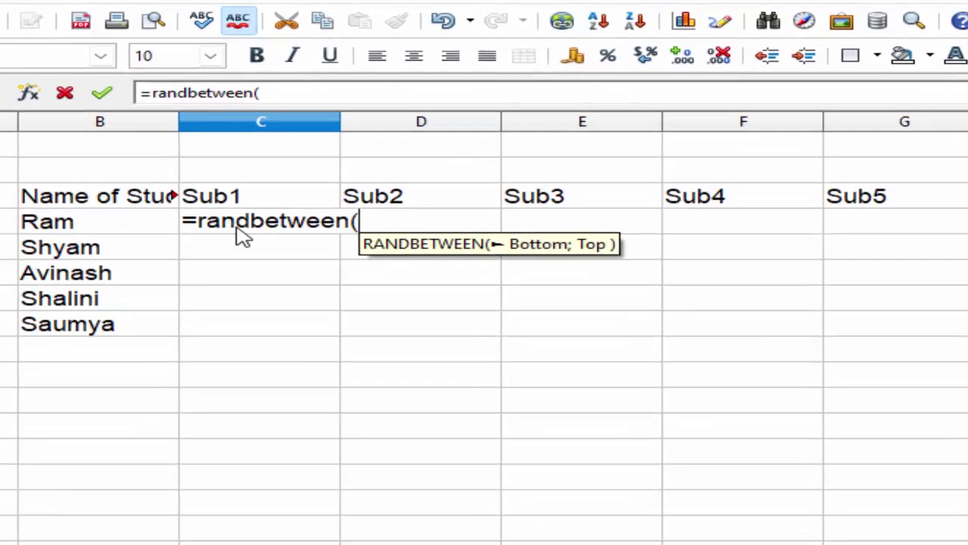
type("5")
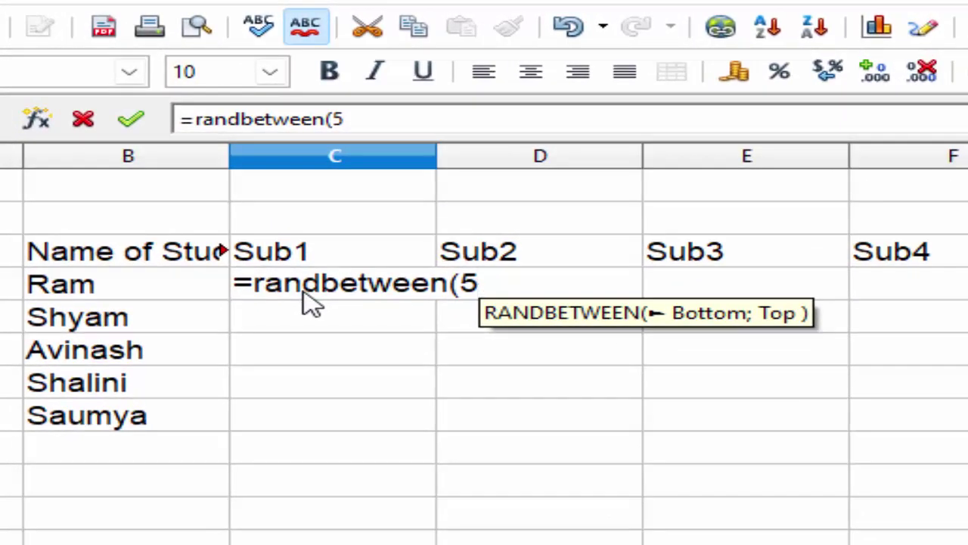
type(",")
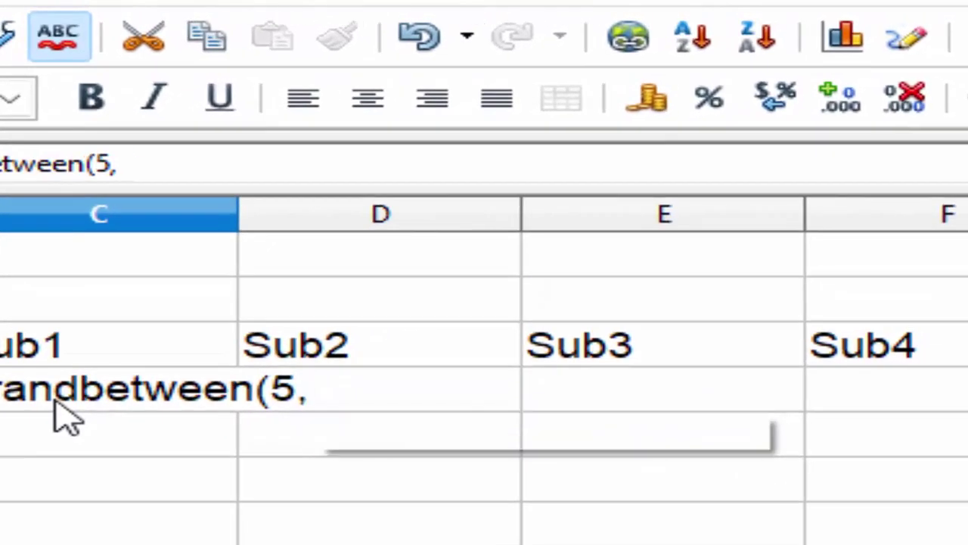
key("BackSpace")
type(";8")
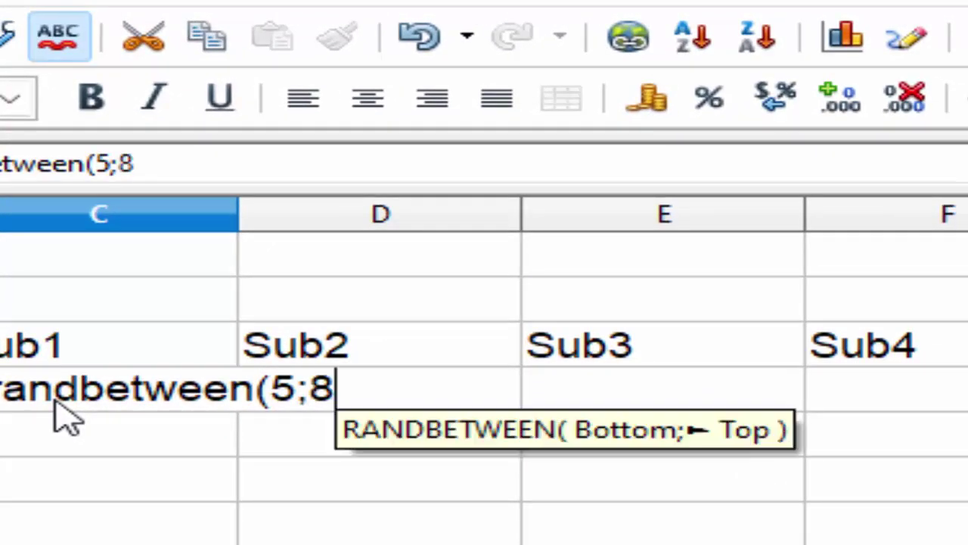
type("9")
key("Return")
left_click(302, 198)
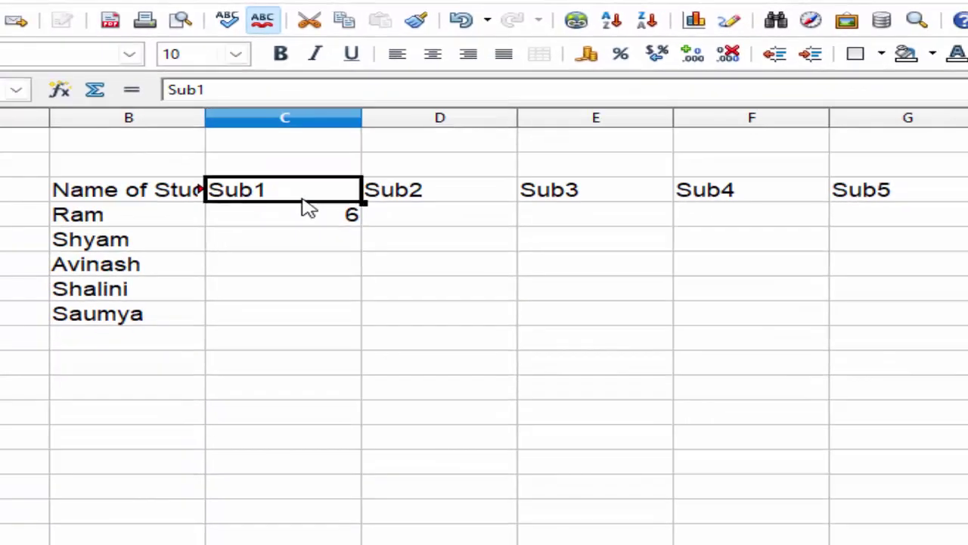
left_click(316, 206)
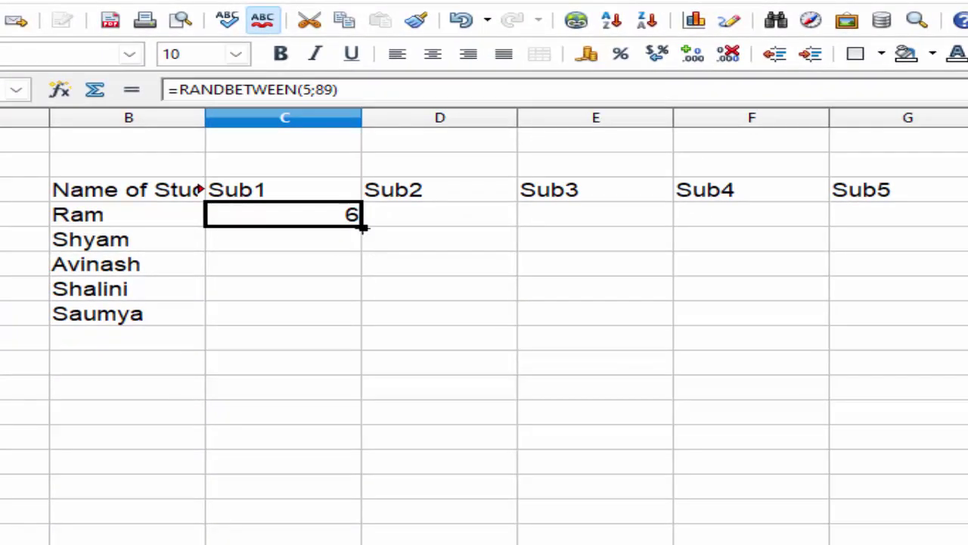
- Fill the RANDBETWEEN formula across C4:G8 and copy that block of marks
left_click_drag(363, 227, 946, 230)
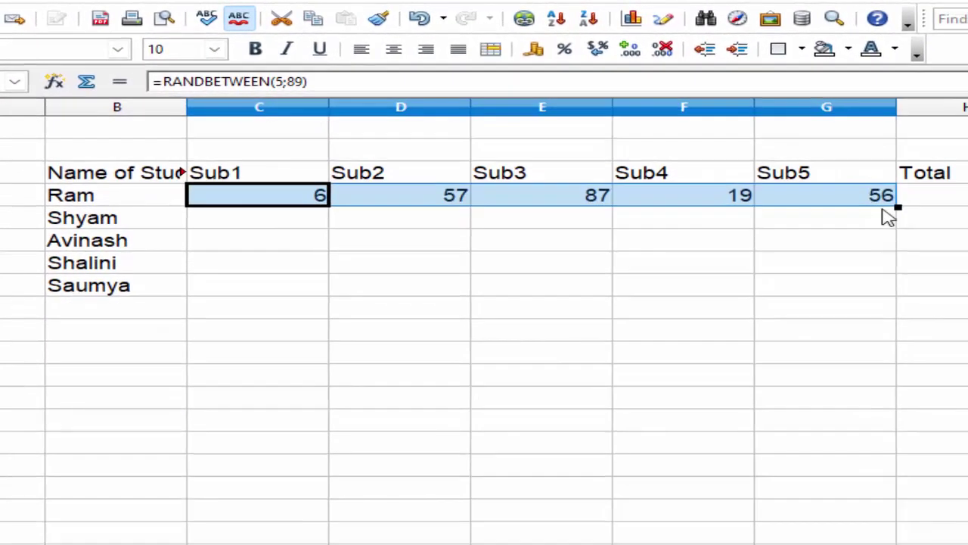
left_click_drag(898, 208, 896, 299)
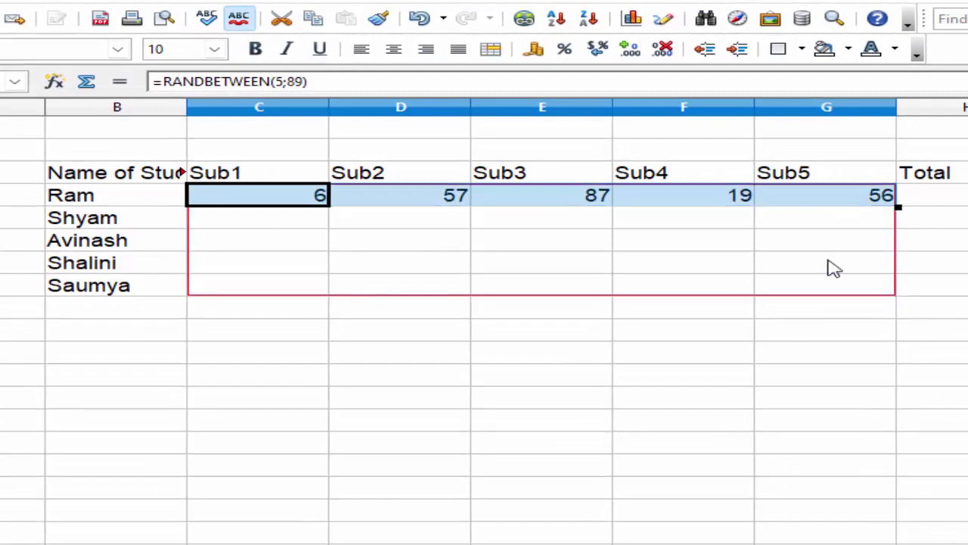
left_click_drag(834, 268, 833, 268)
right_click(426, 227)
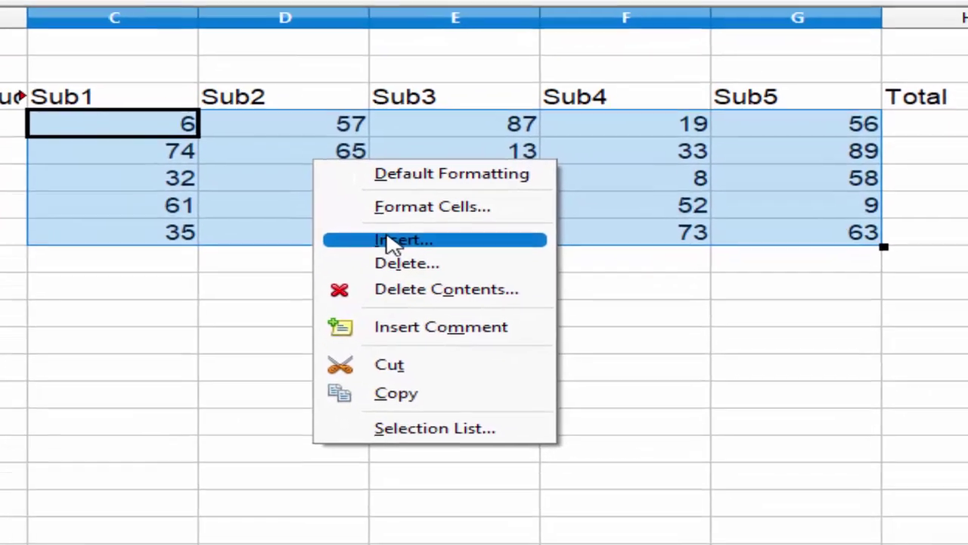
left_click(397, 395)
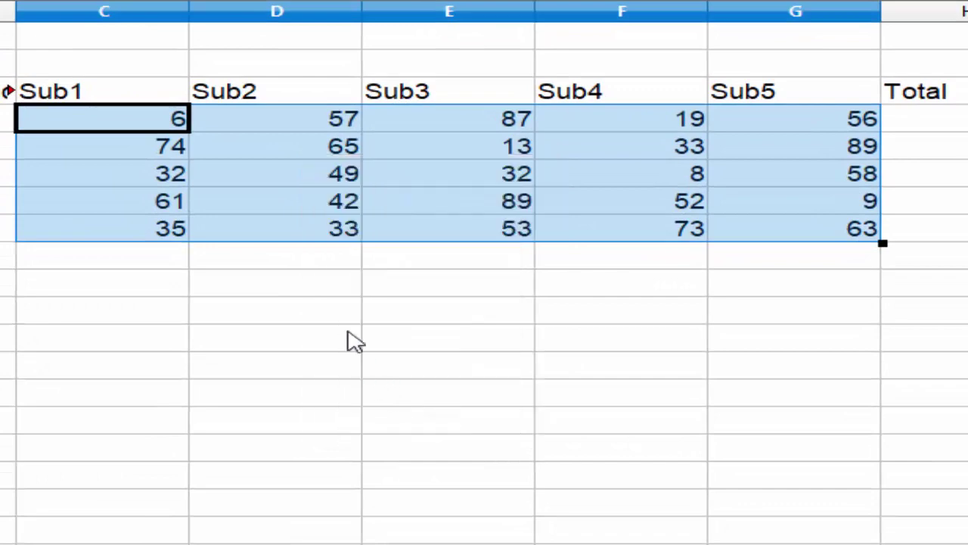
right_click(259, 160)
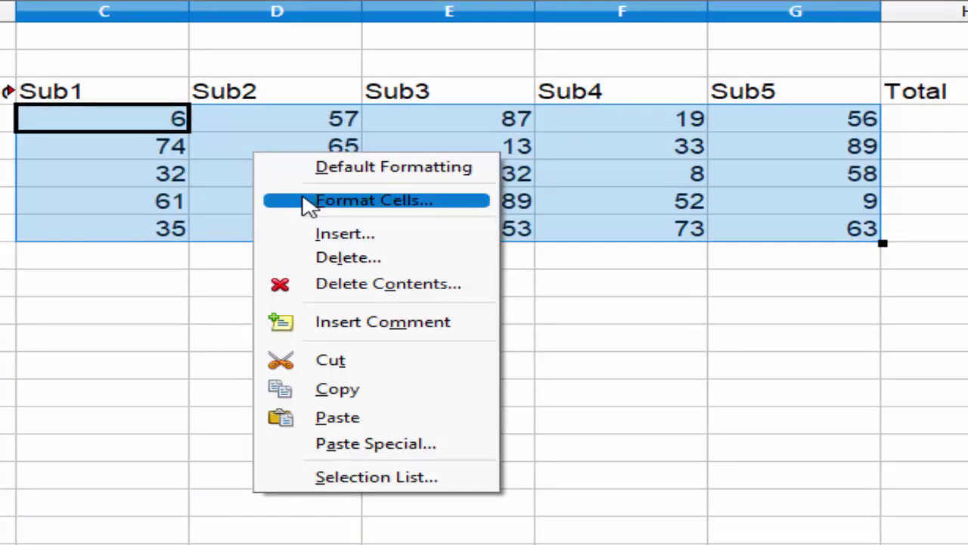
- Paste Special the marks back as numbers only, excluding text and date & time, overwriting the formulas
left_click(390, 445)
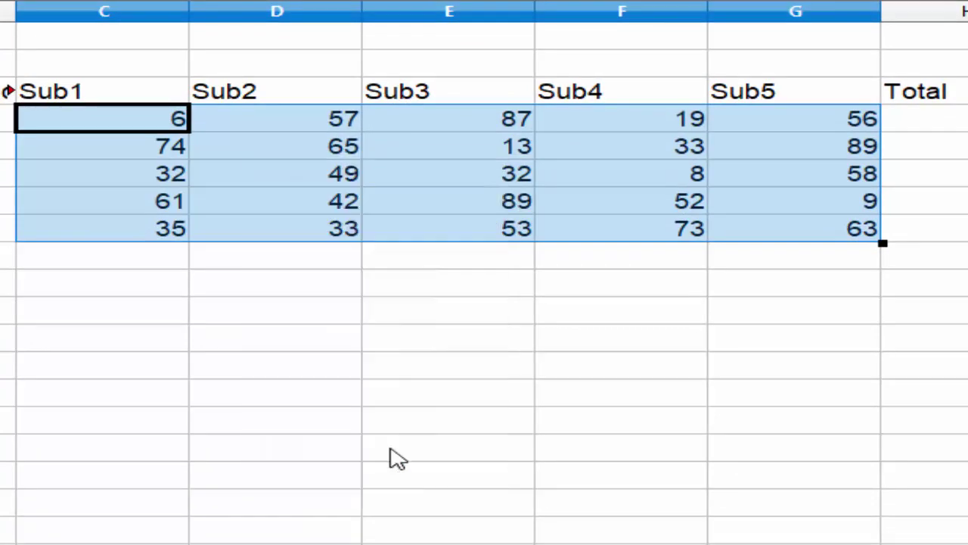
left_click(55, 203)
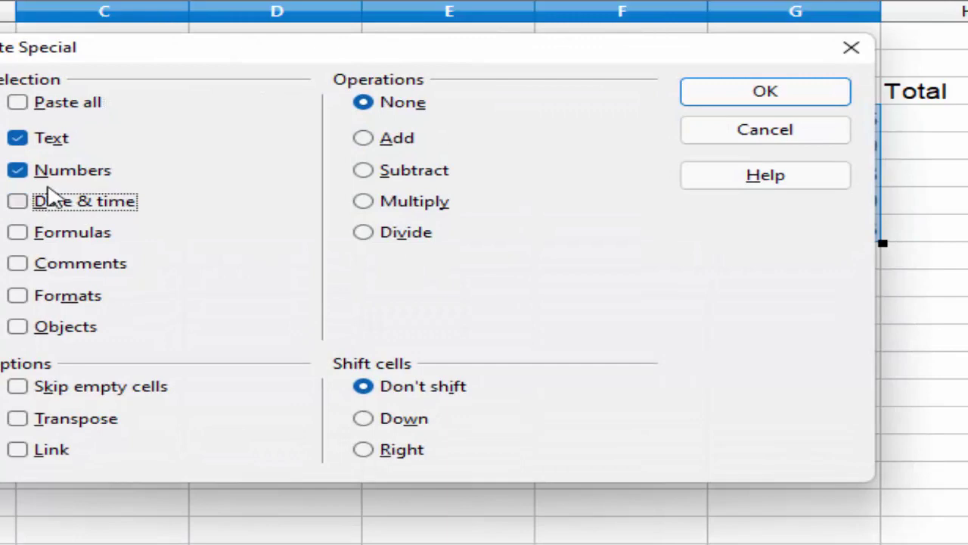
left_click(50, 140)
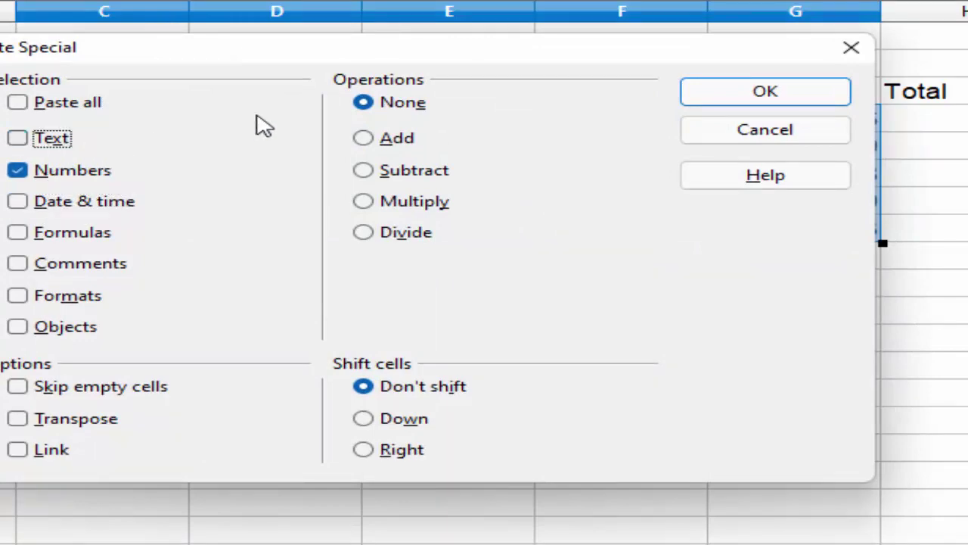
left_click(729, 96)
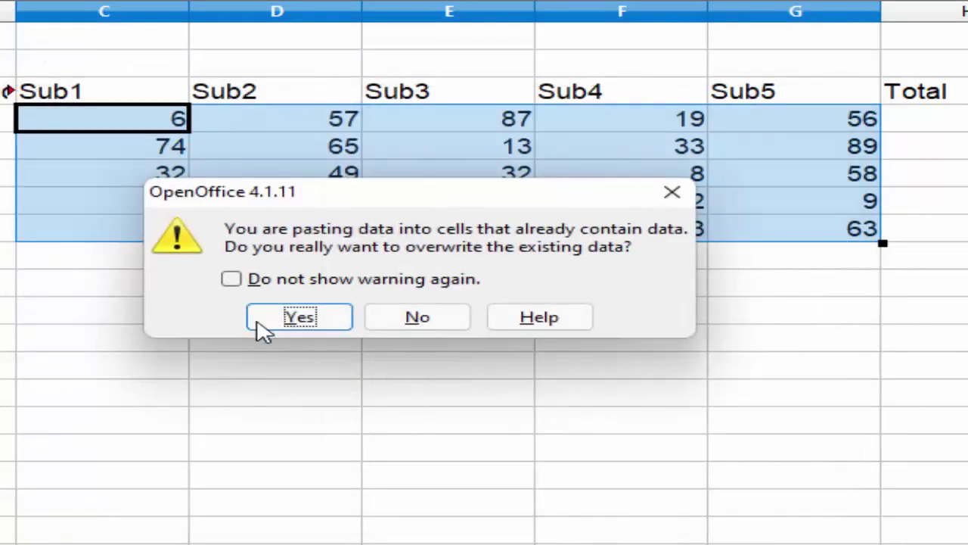
left_click(277, 321)
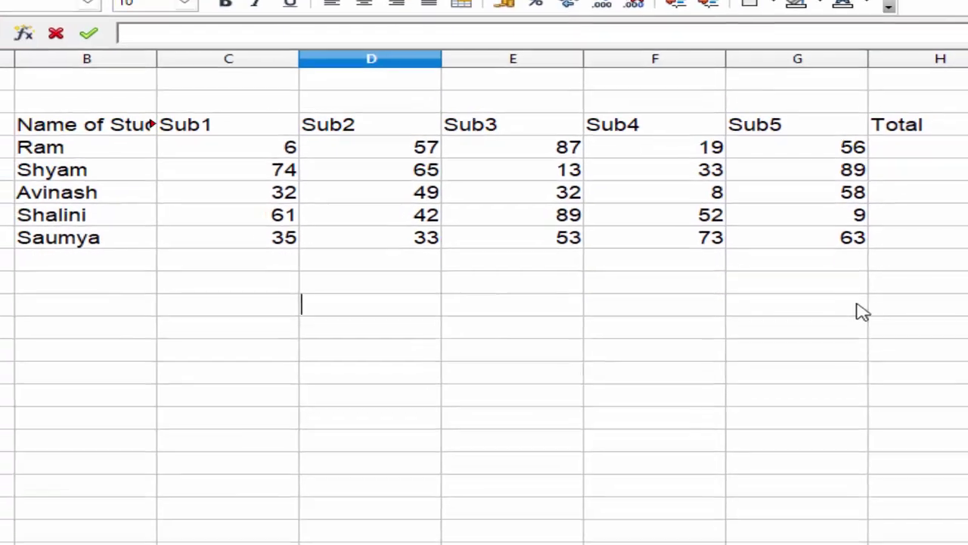
- Enter =SUM(C4:G4) in H4, fill totals down to H8, and widen column B
left_click(903, 160)
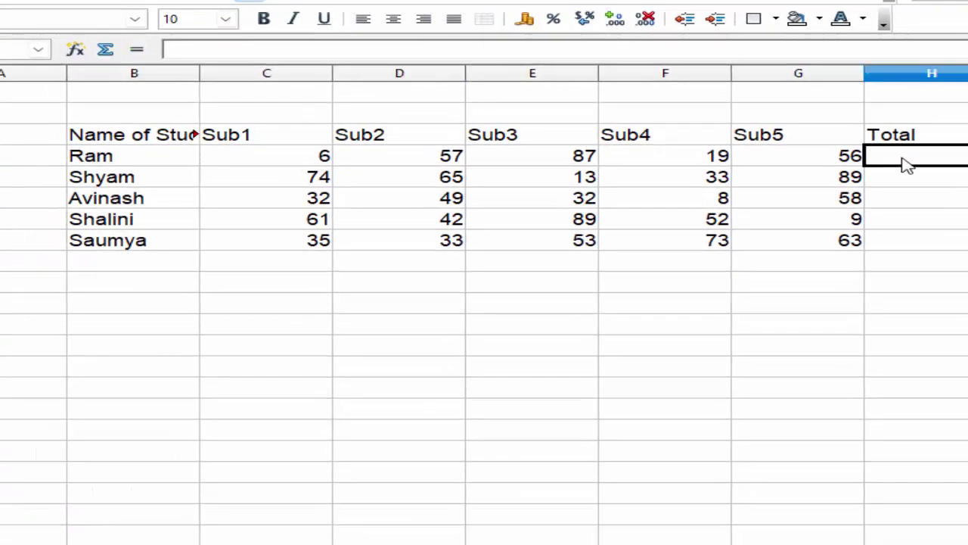
type("=")
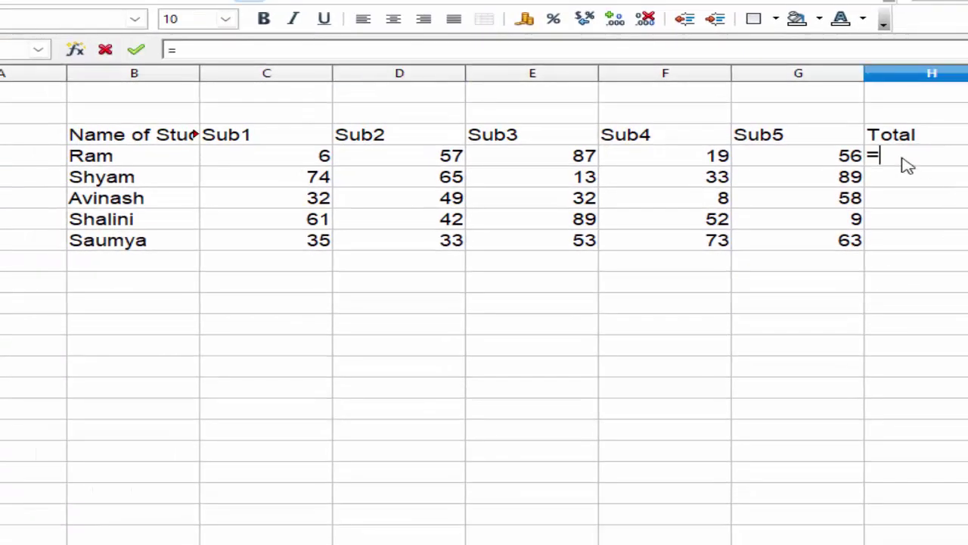
type("sum(")
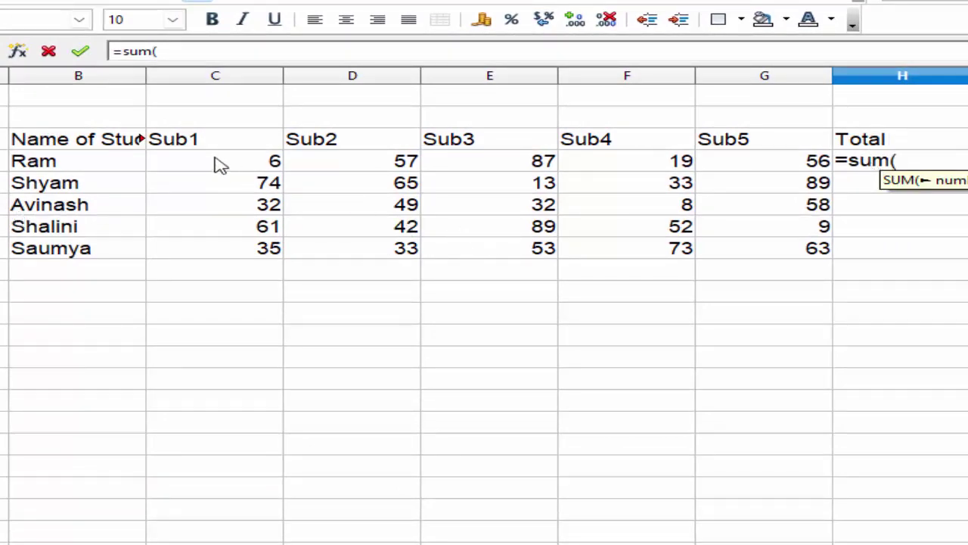
mouse_move(218, 162)
left_mouse_down()
mouse_move(575, 170)
mouse_move(702, 152)
mouse_move(793, 168)
left_mouse_up()
key("Return")
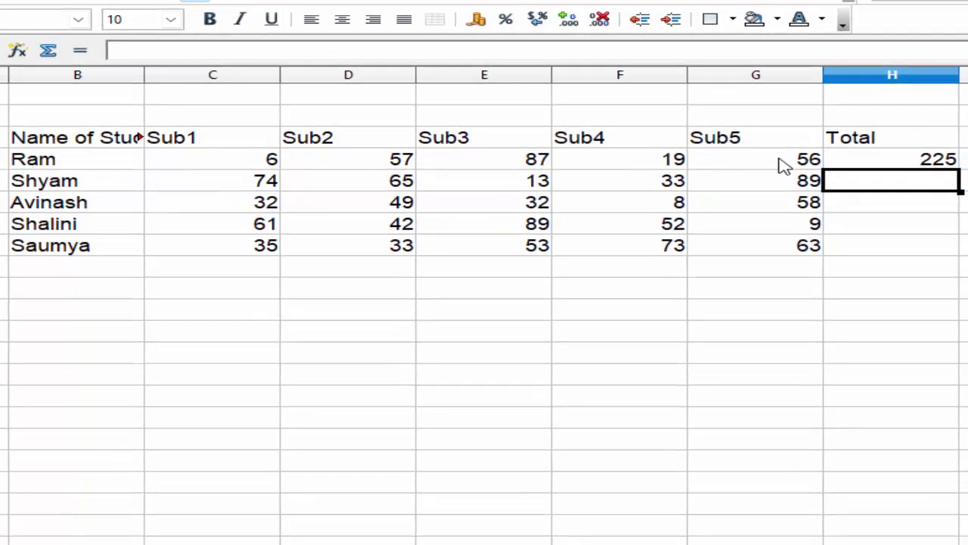
left_click(906, 170)
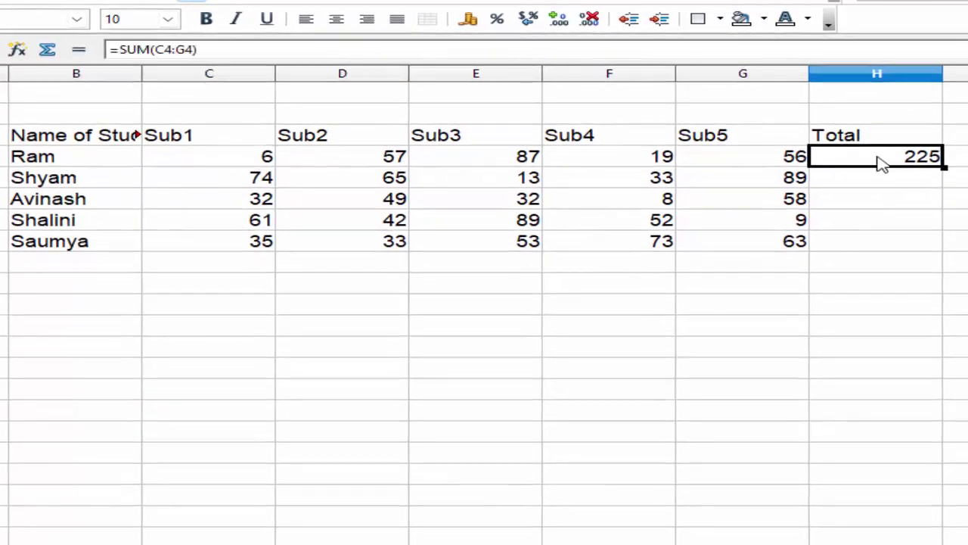
double_click(945, 168)
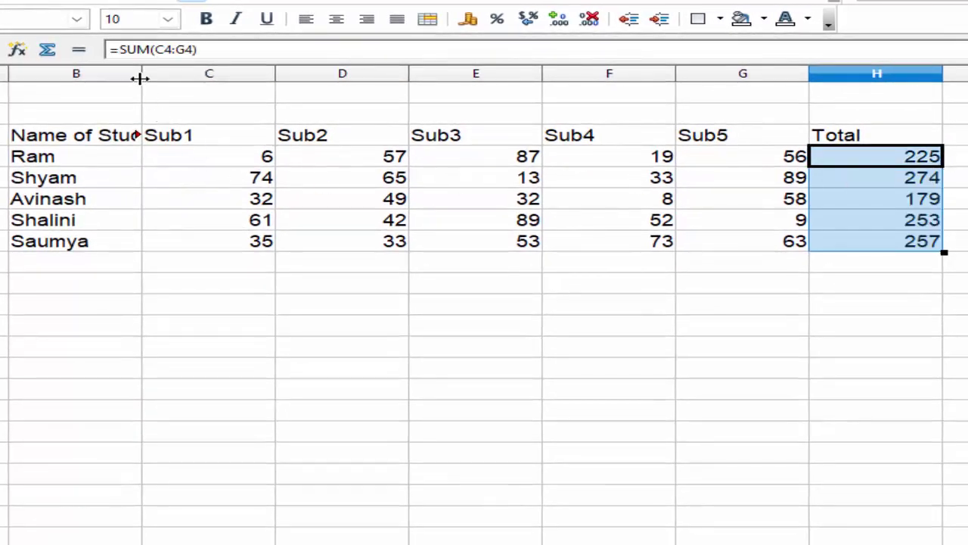
left_click_drag(142, 73, 192, 104)
mouse_move(140, 137)
left_mouse_down()
mouse_move(861, 243)
mouse_move(917, 218)
left_mouse_up()
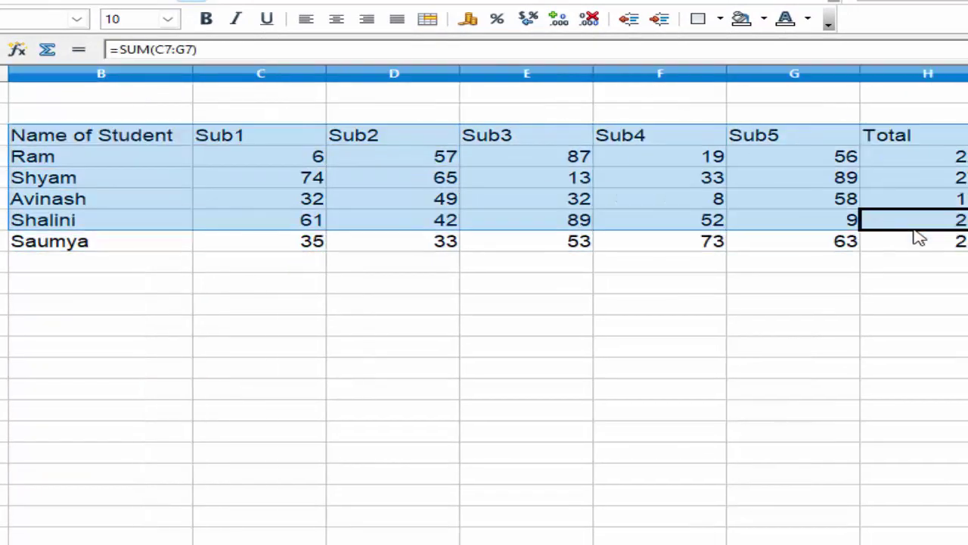
- Apply all-cell borders to the B3:H8 student marks table
left_click(140, 146)
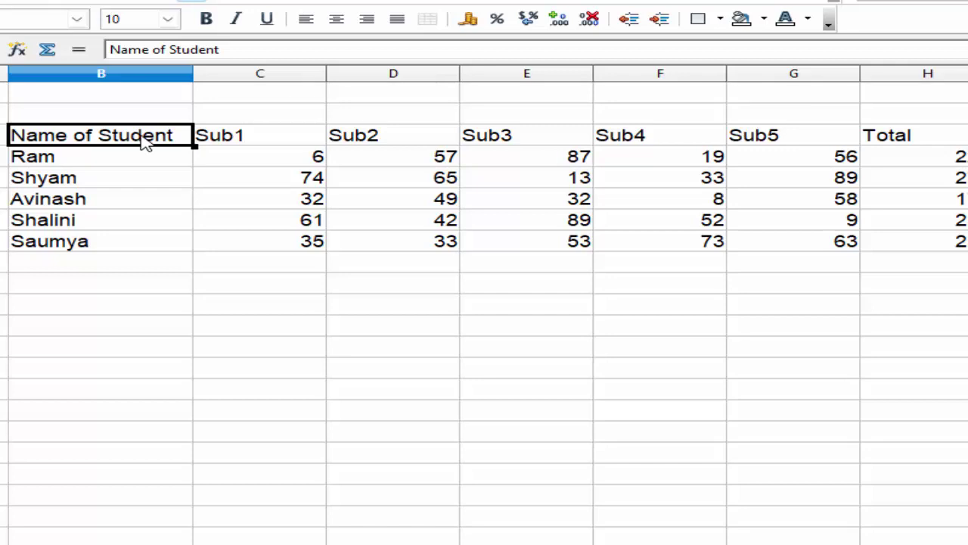
key("ctrl+a")
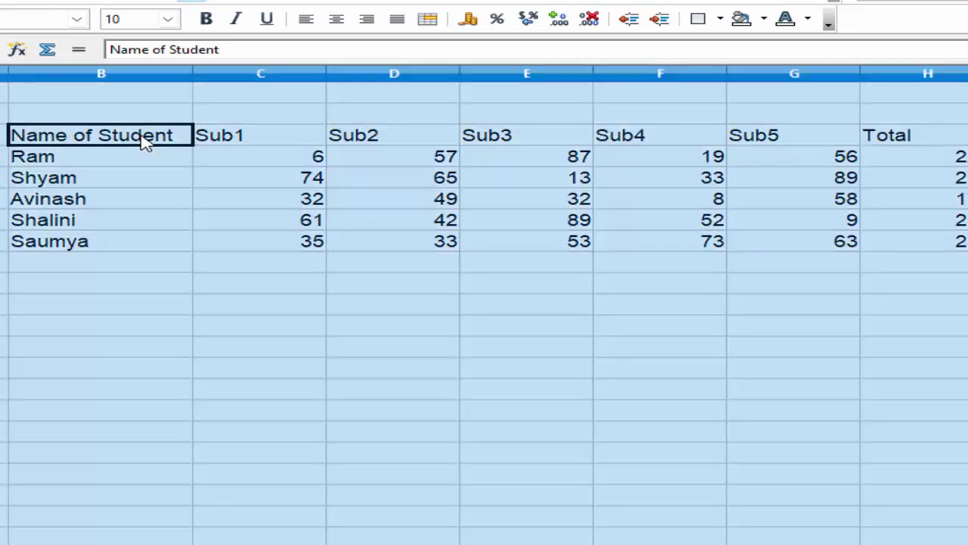
left_click(242, 188)
left_click(341, 283)
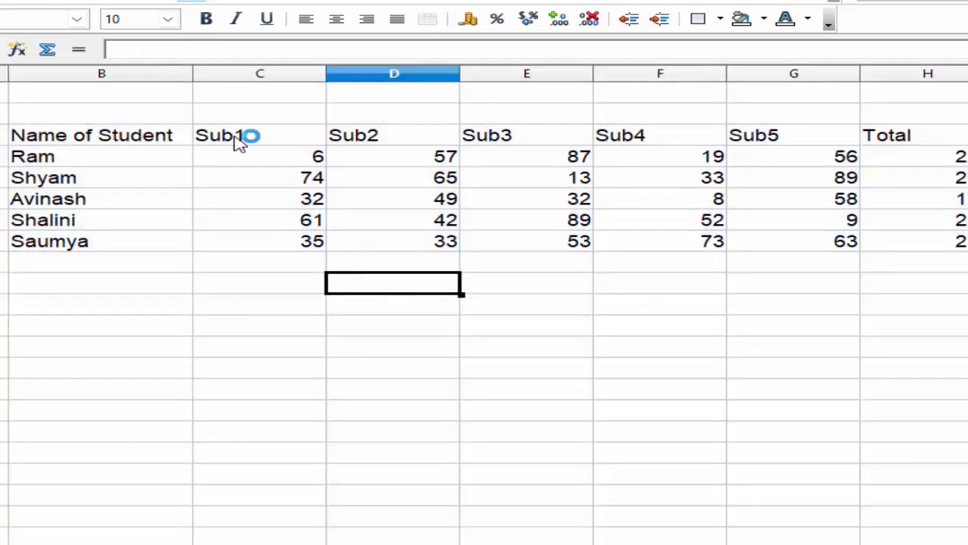
mouse_move(141, 136)
left_mouse_down()
mouse_move(806, 250)
mouse_move(893, 259)
mouse_move(896, 243)
left_mouse_up()
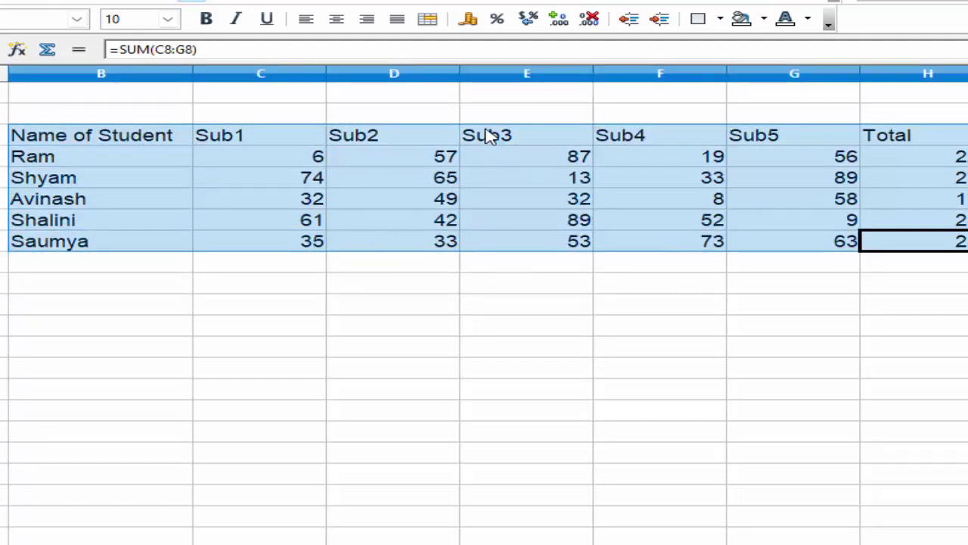
left_click(718, 23)
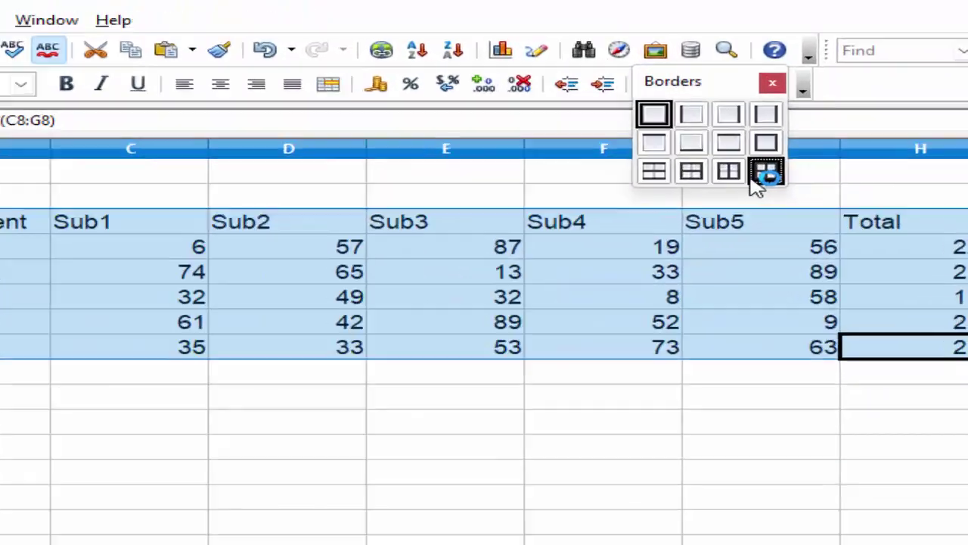
left_click(797, 92)
left_click(547, 371)
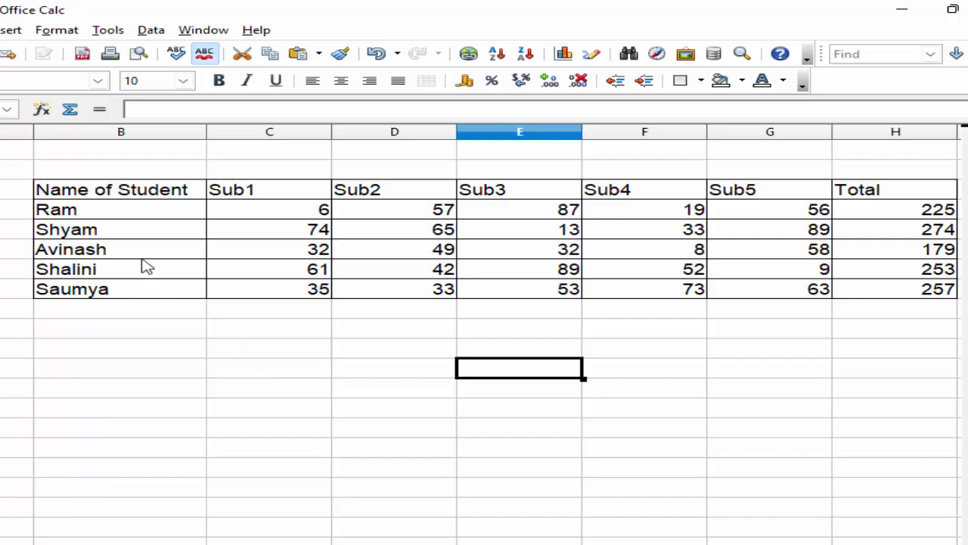
mouse_move(141, 191)
left_mouse_down()
mouse_move(795, 294)
mouse_move(877, 290)
left_mouse_up()
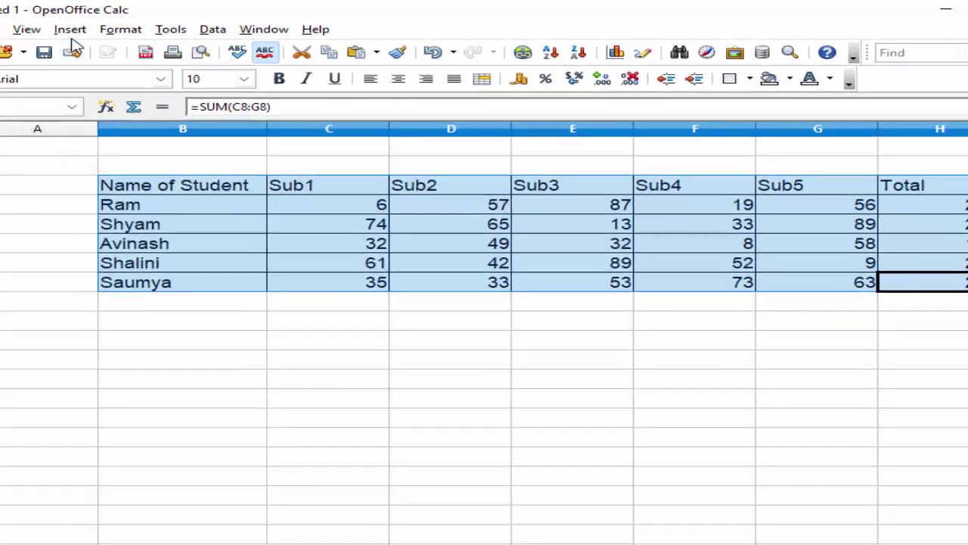
- Insert a column chart of the marks table through the Chart wizard, keeping the default settings
left_click(68, 30)
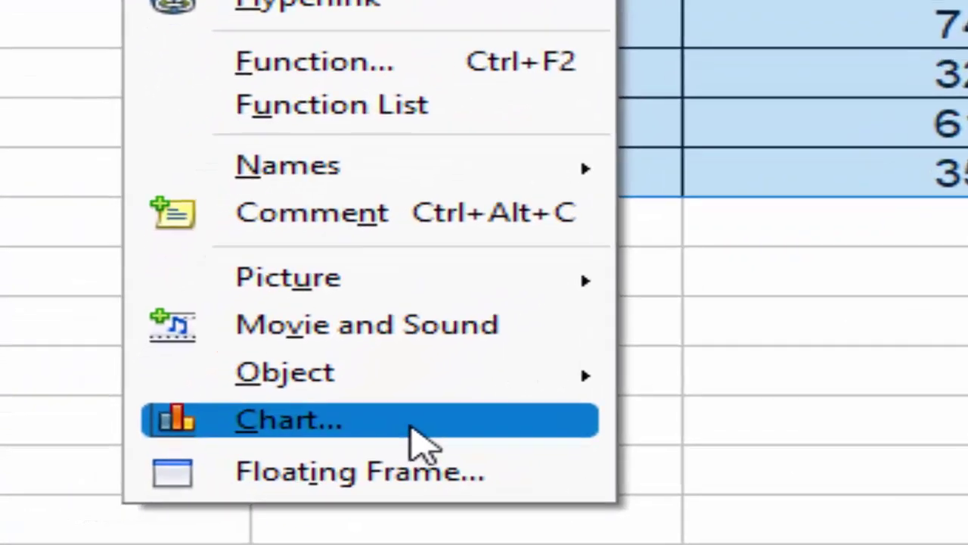
left_click(143, 482)
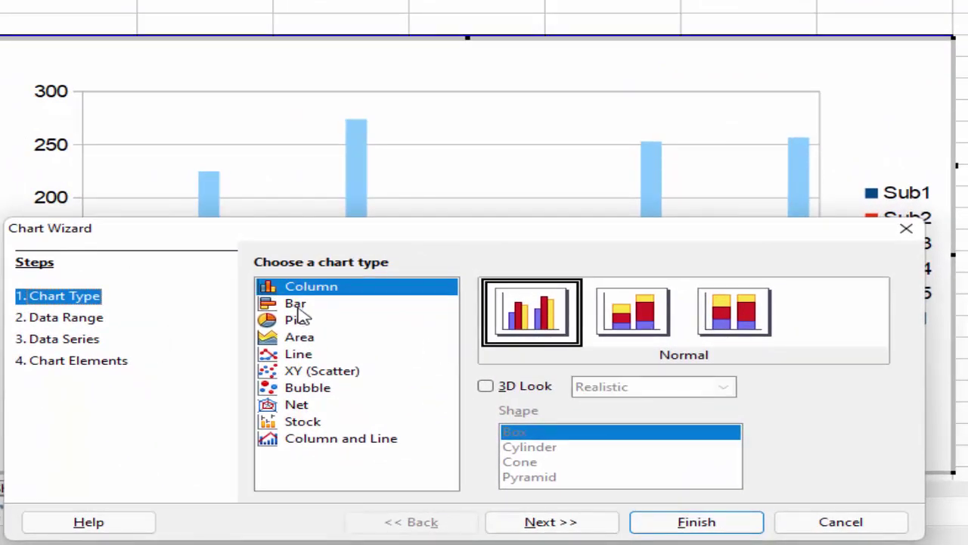
left_click(295, 303)
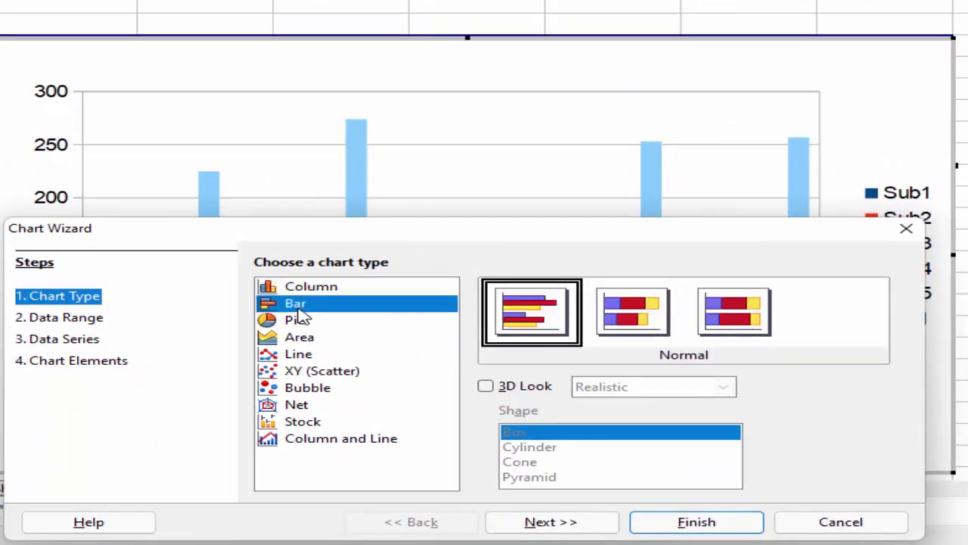
left_click(302, 319)
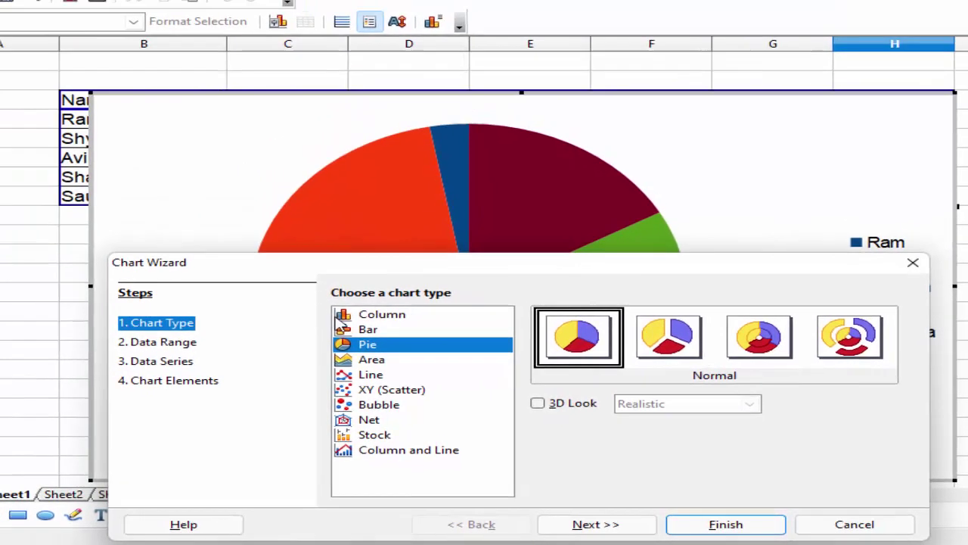
left_click(379, 316)
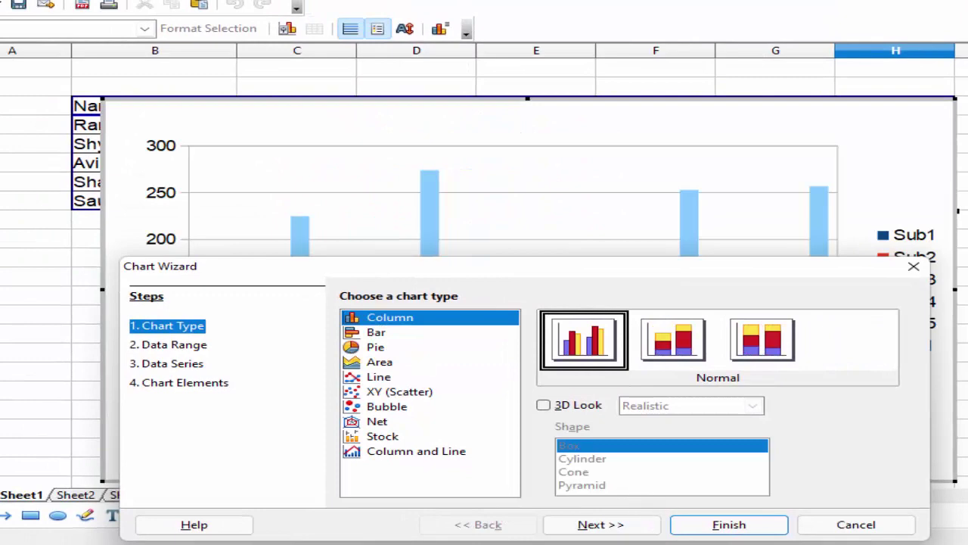
left_click(616, 526)
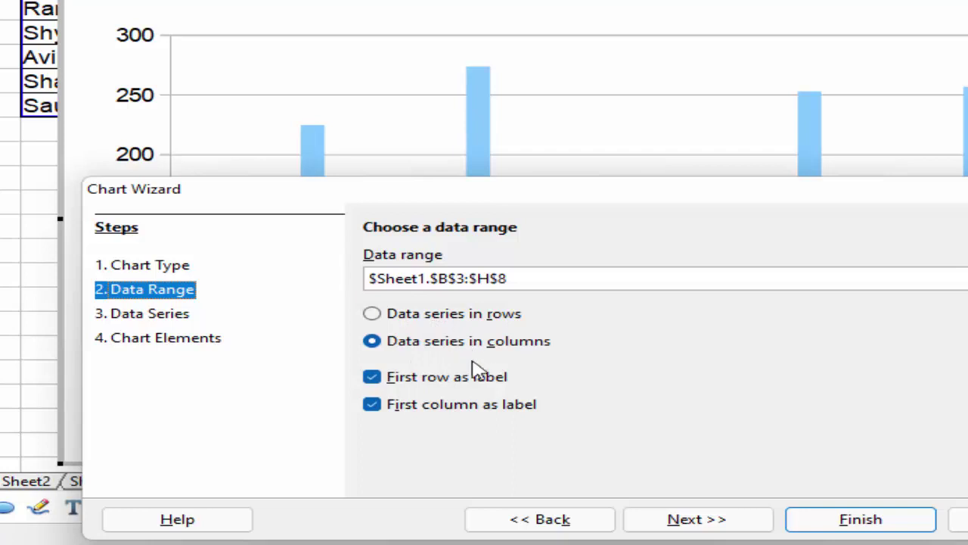
left_click(719, 521)
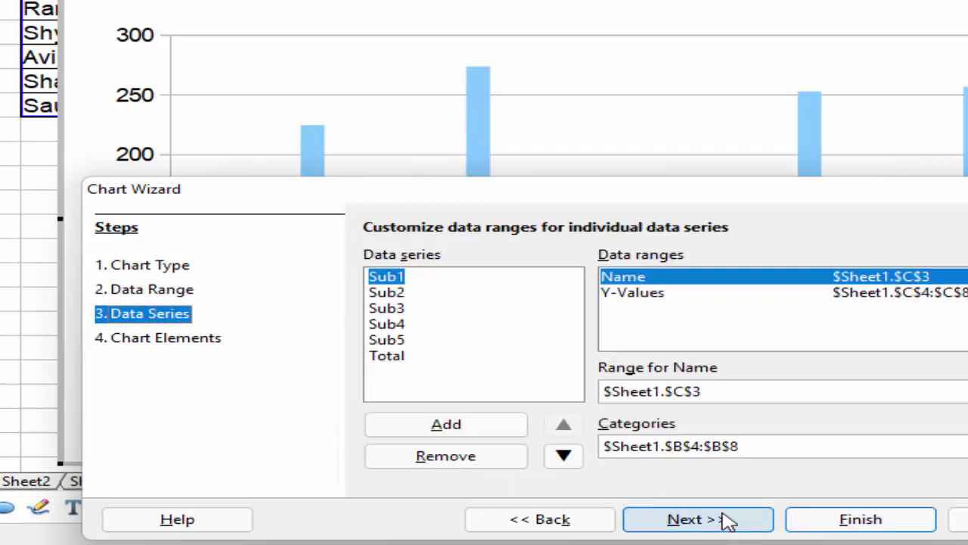
left_click(747, 529)
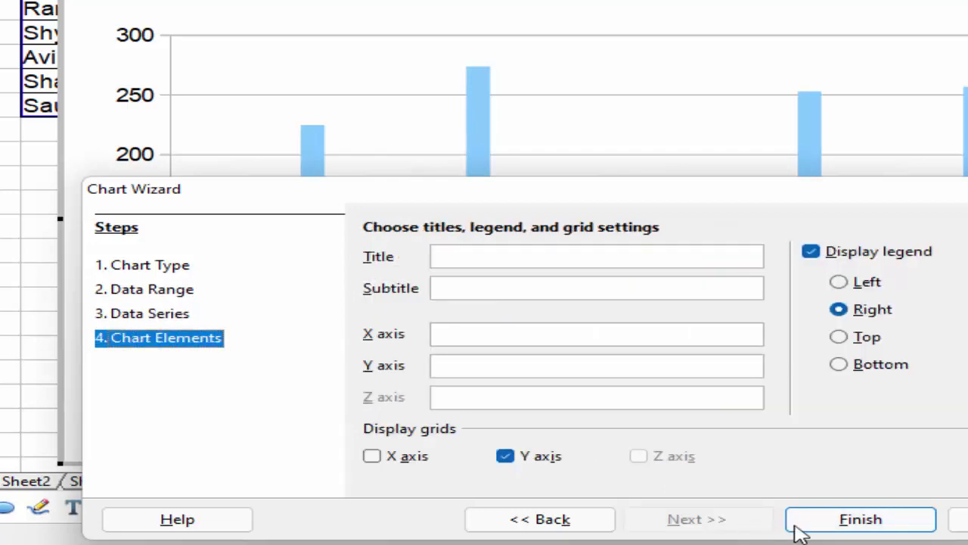
left_click(874, 523)
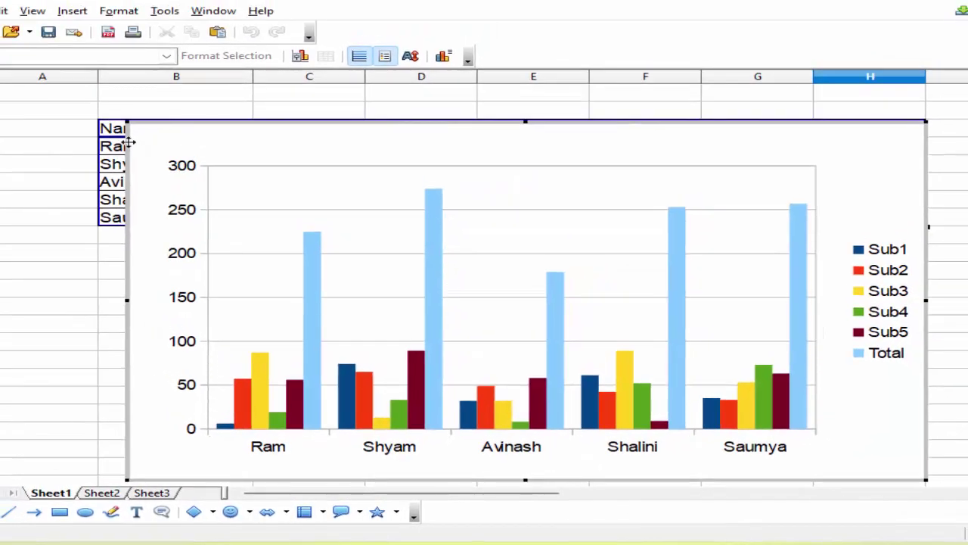
- Shrink the chart from its top-left corner and move it beneath the marks table
mouse_move(111, 88)
left_mouse_down()
mouse_move(252, 200)
mouse_move(376, 328)
left_mouse_up()
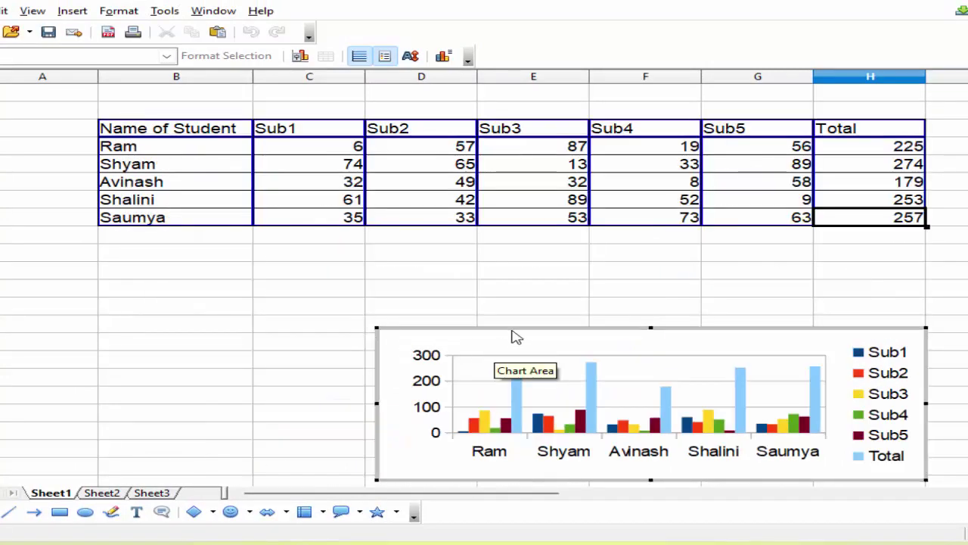
left_click_drag(512, 333, 339, 282)
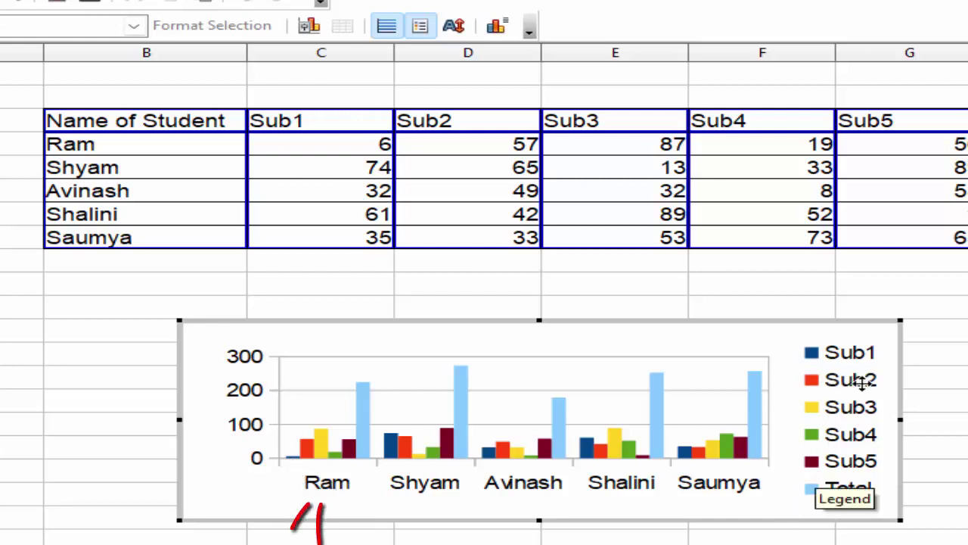
left_click(330, 150)
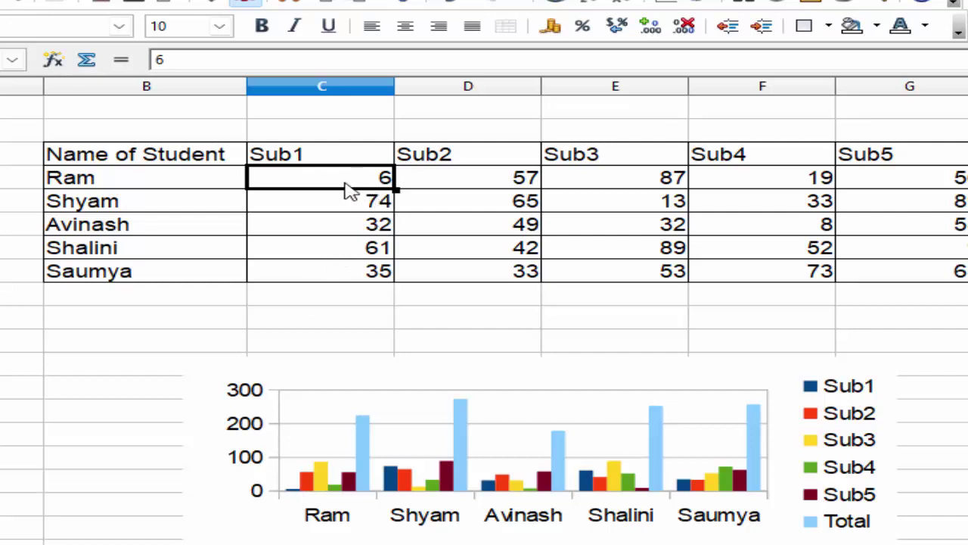
left_click(465, 184)
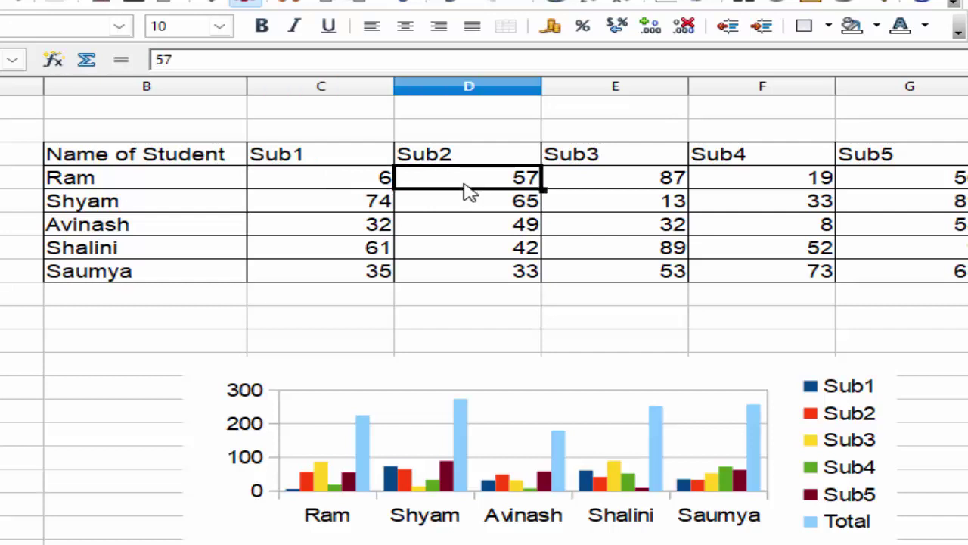
left_click(576, 182)
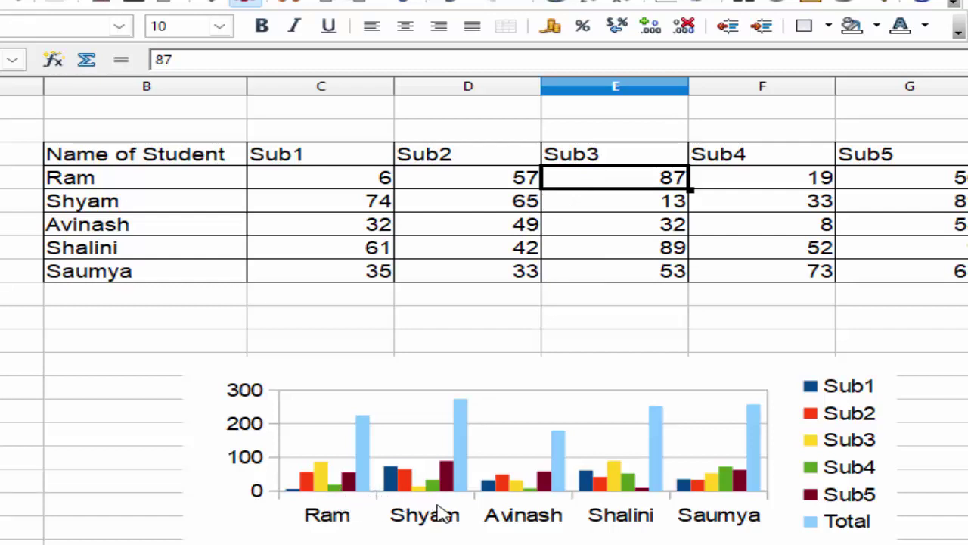
key("Right")
key("Right")
key("Right")
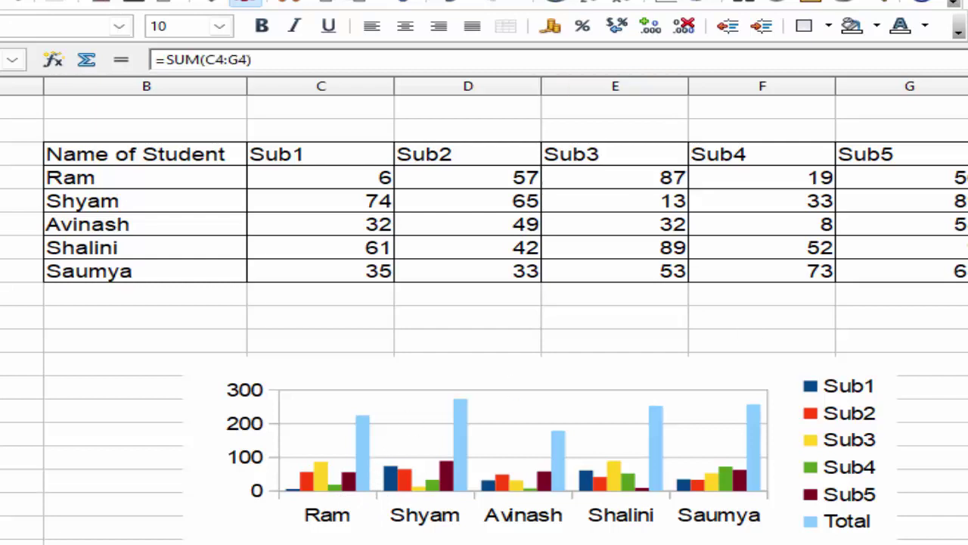